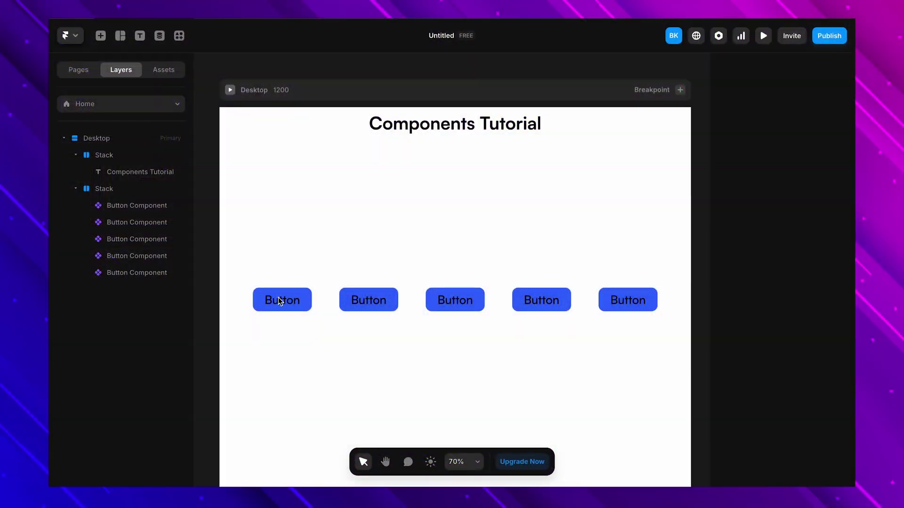
Change the button component's fill from blue to red and return to the Home page
double_click(280, 302)
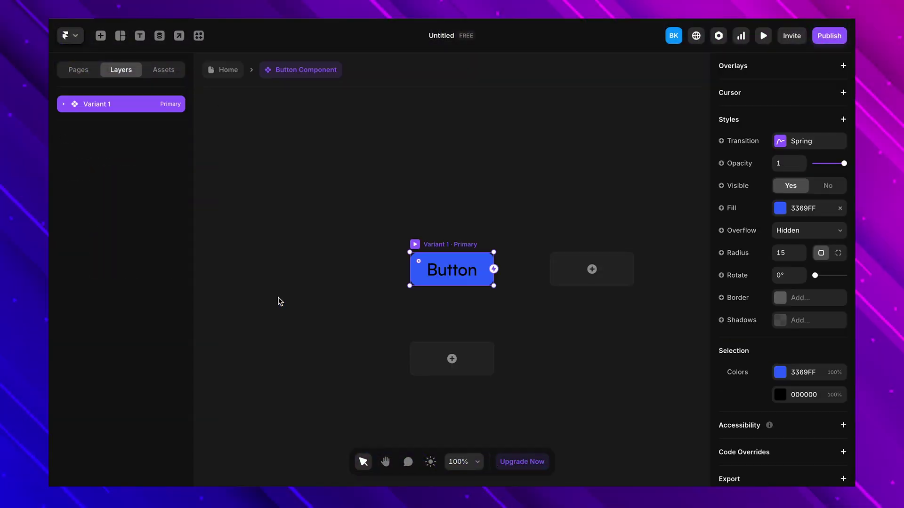
click(780, 373)
drag(597, 392, 570, 392)
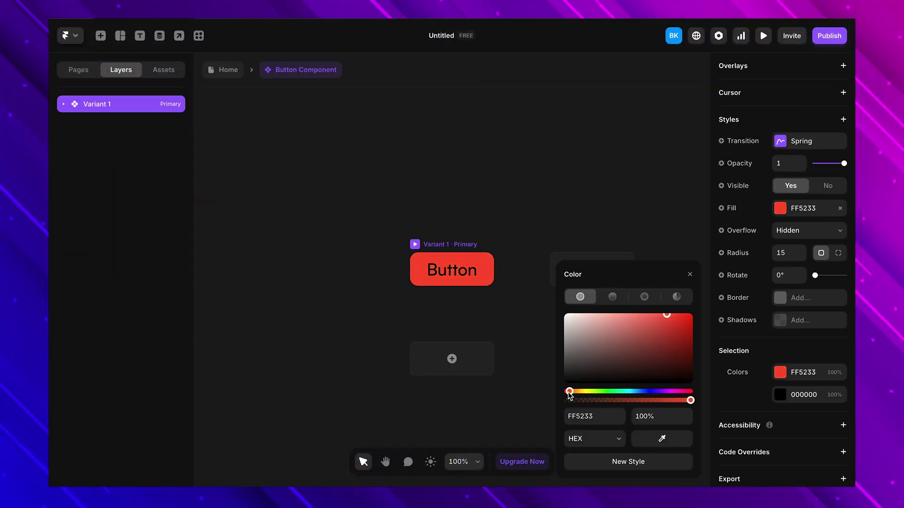
click(429, 161)
click(218, 73)
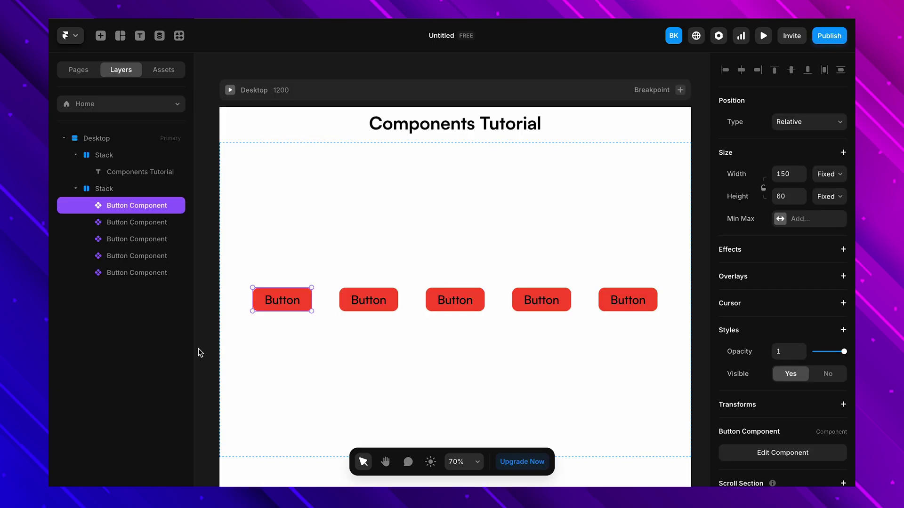
click(204, 370)
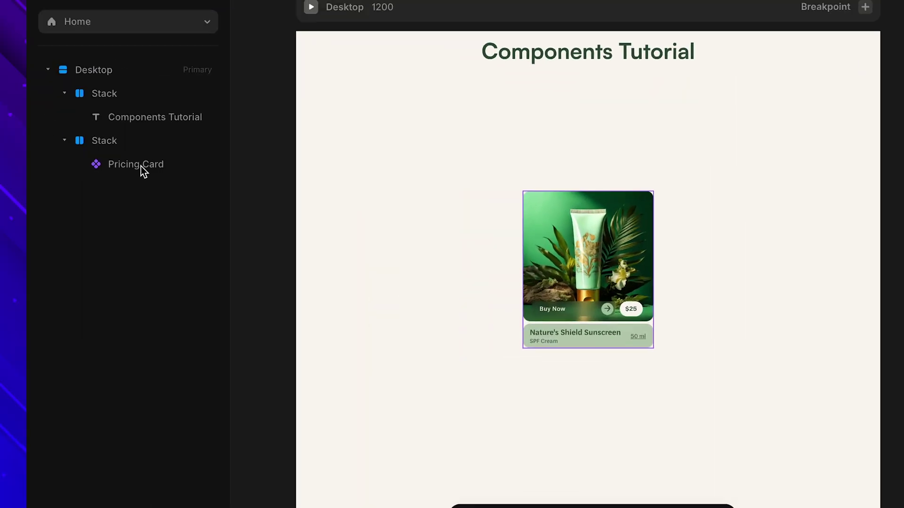
Duplicate the Pricing Card and set the third card to Vitamin C Sunscreen priced $45
click(122, 208)
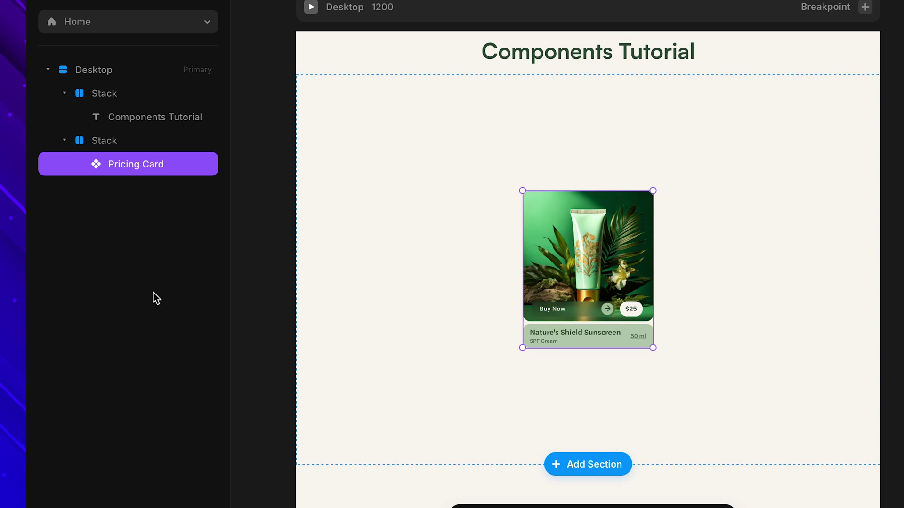
key(ctrl+d)
key(ctrl+d)
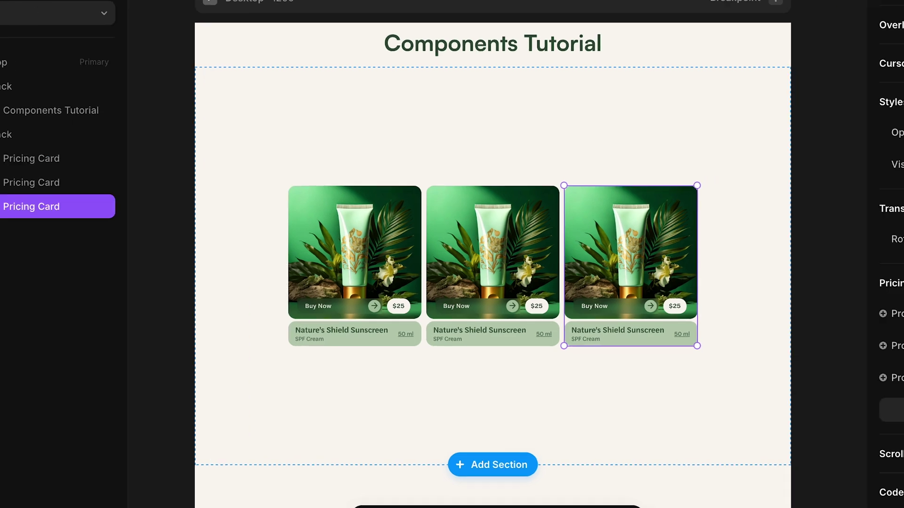
text(Vitamin C)
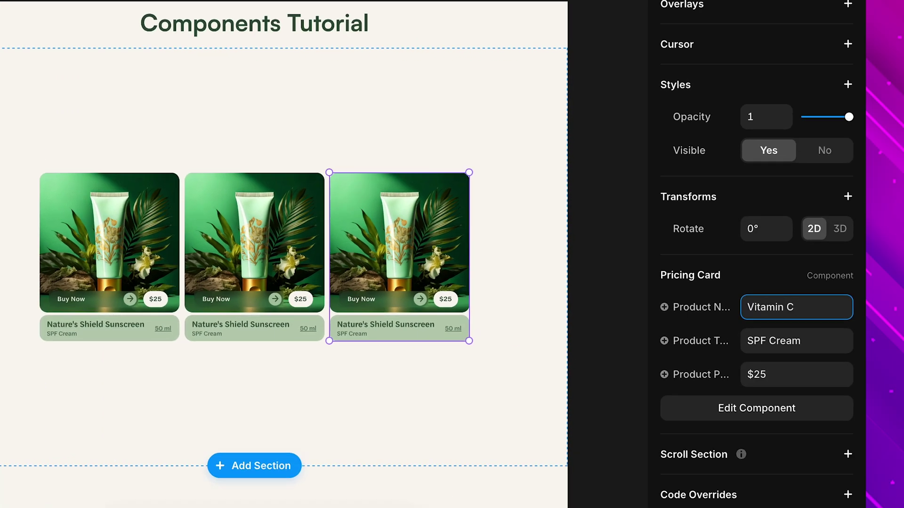
text( Sunscreen)
key(Return)
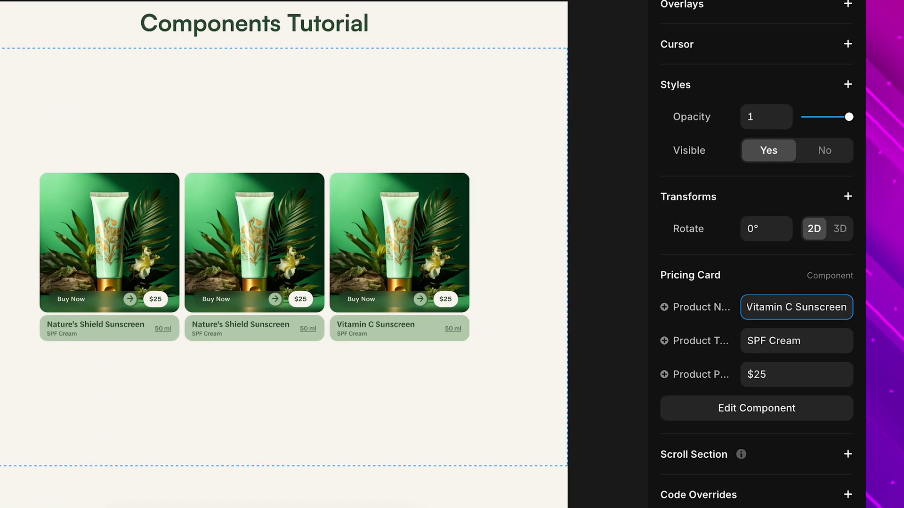
click(781, 375)
text($45)
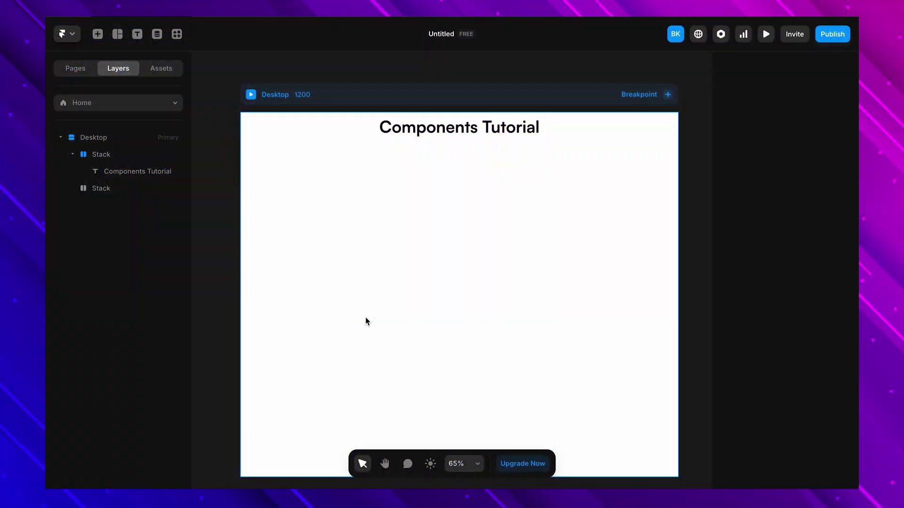
Draw a frame inside the empty stack and set its height to 60
key(f)
drag(361, 246, 435, 275)
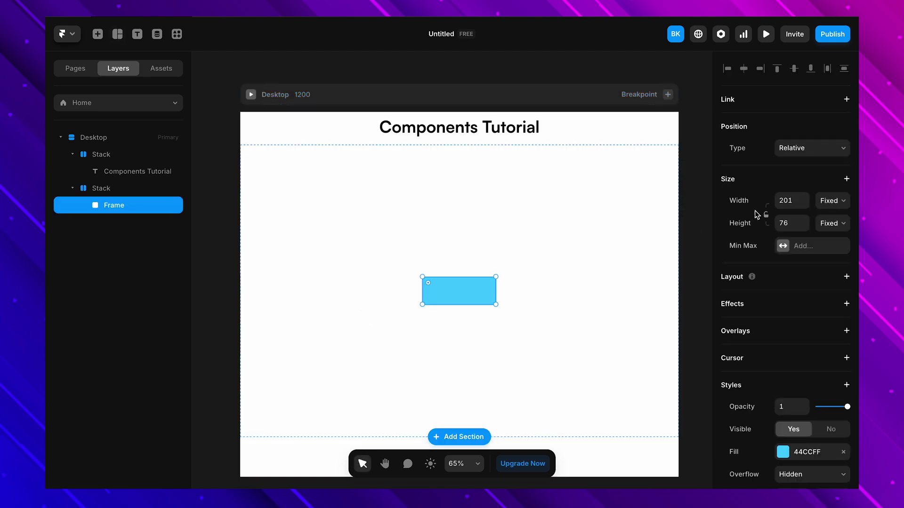
click(786, 223)
text(60)
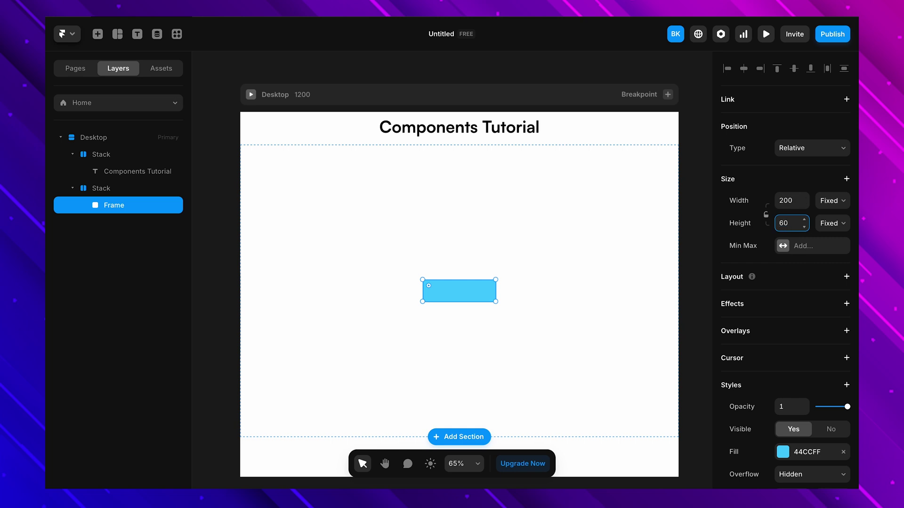
scroll(791, 316, down, 2)
Add Click Me text inside the frame and give the frame a stack layout to centre it
click(279, 319)
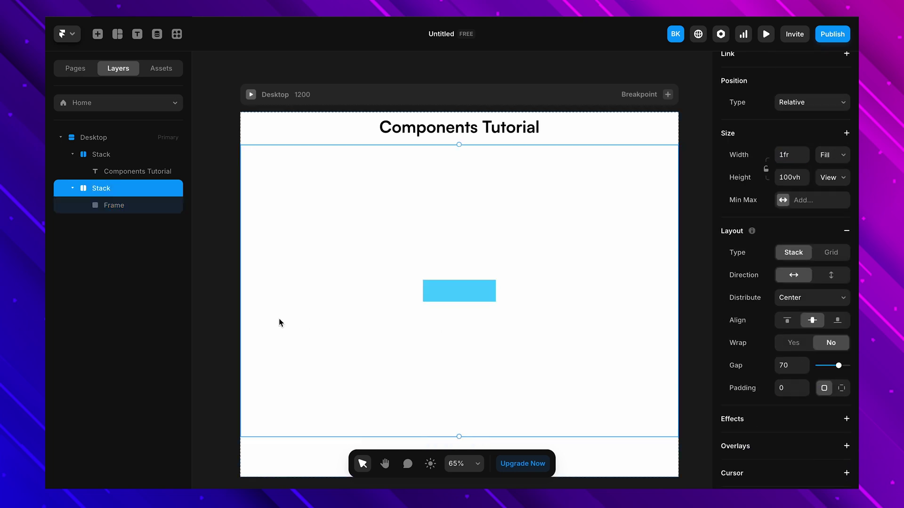
key(t)
click(454, 297)
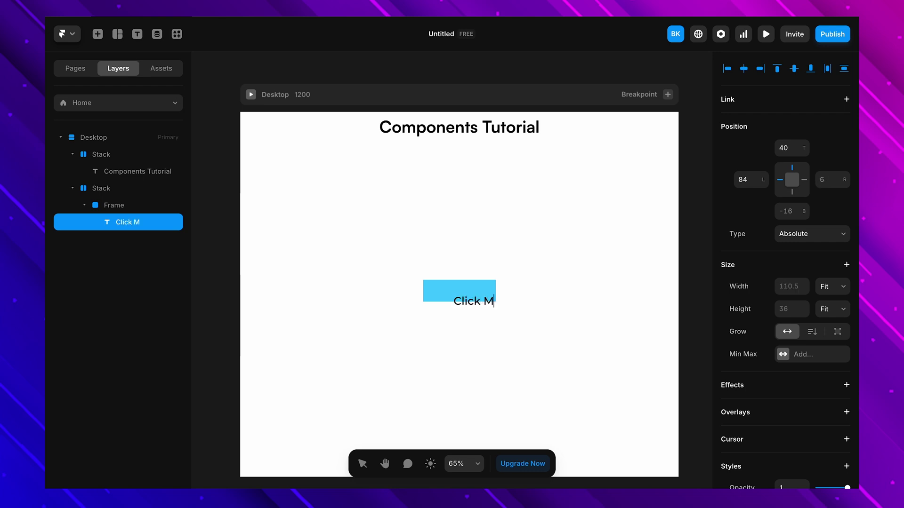
key(Escape)
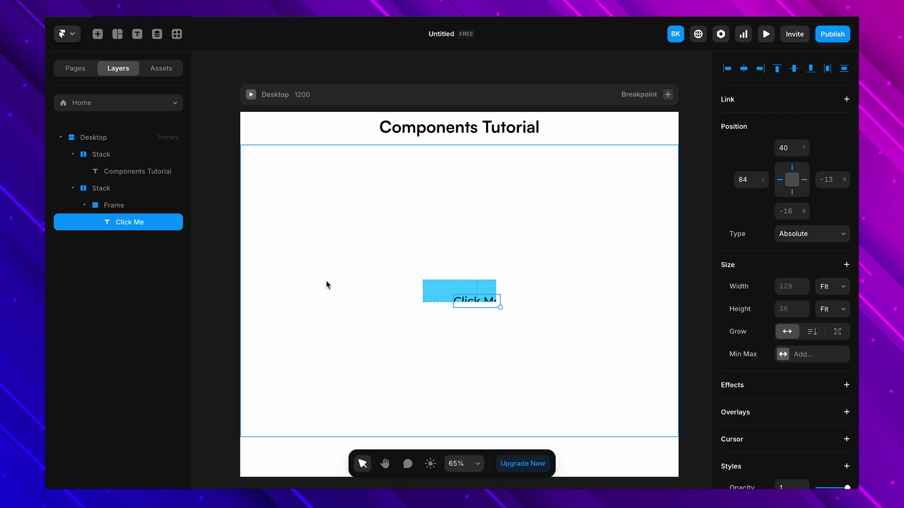
click(124, 205)
scroll(757, 285, down, 3)
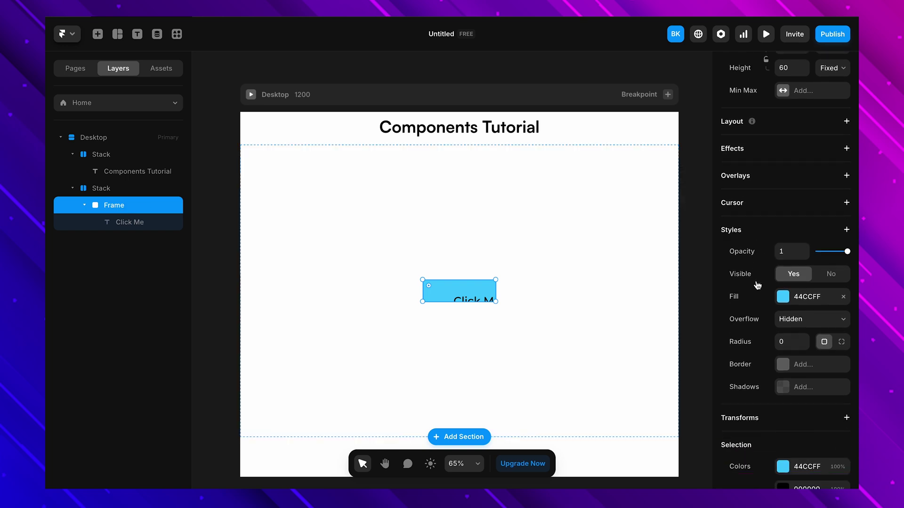
click(846, 123)
Set the Click Me text's font to Satoshi
click(135, 222)
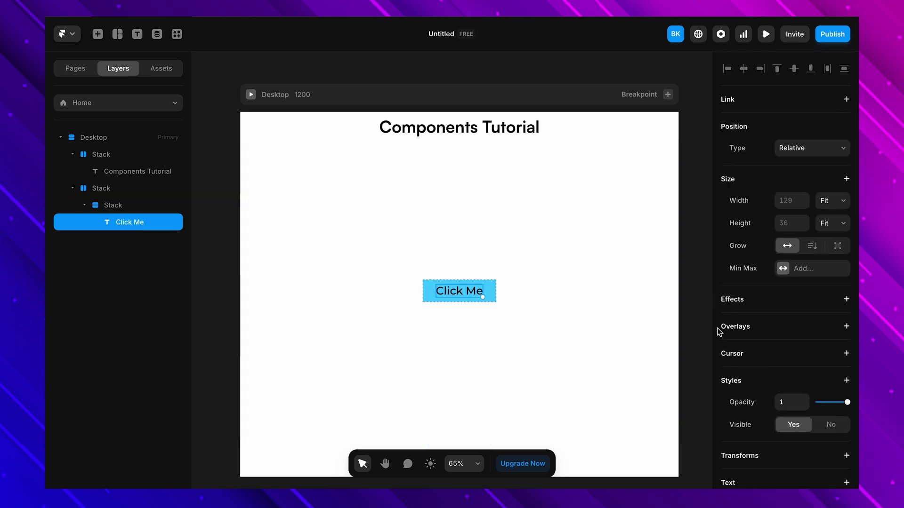
scroll(802, 314, down, 10)
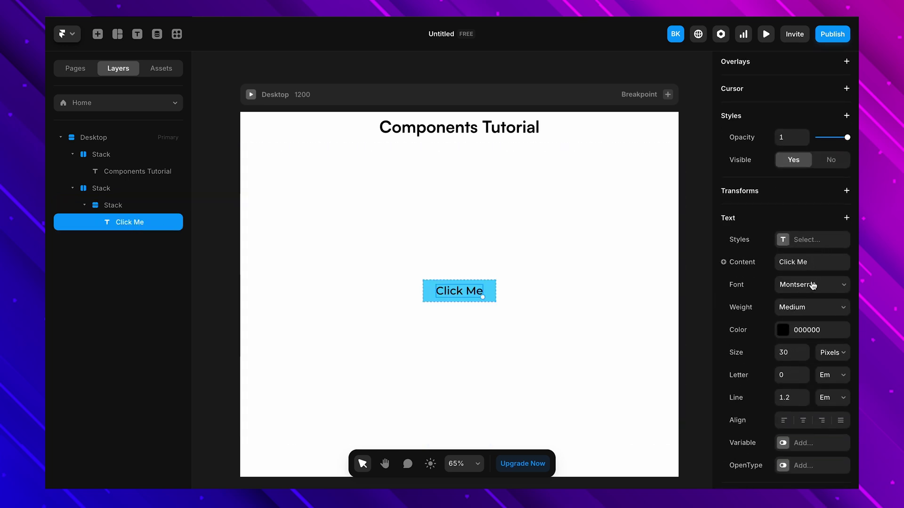
click(812, 285)
text(satoshi)
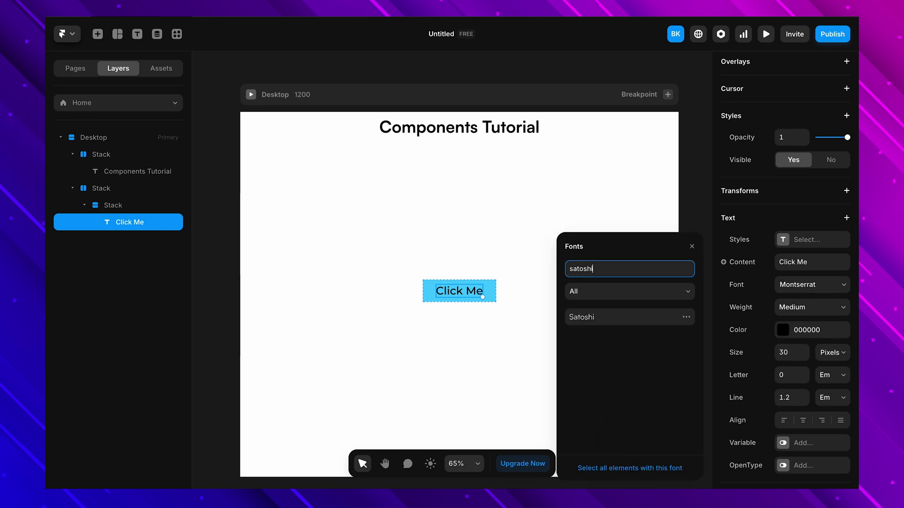
key(Return)
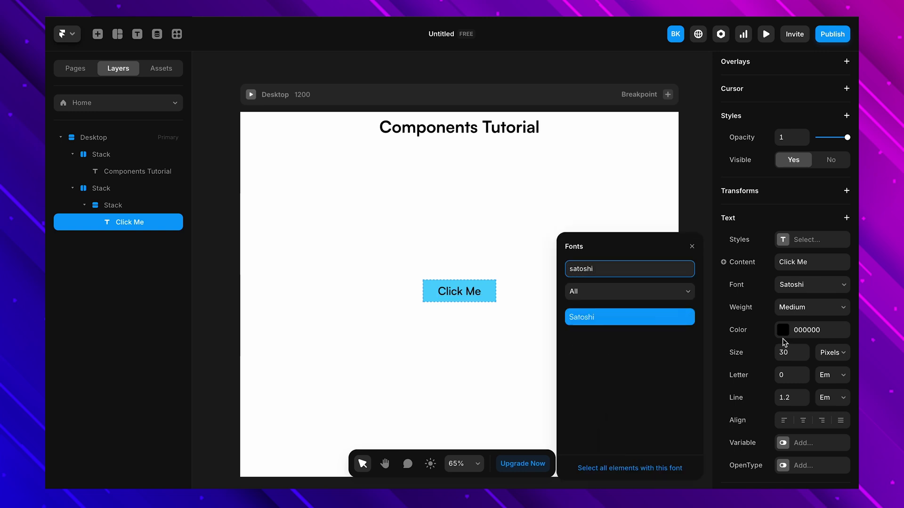
click(499, 331)
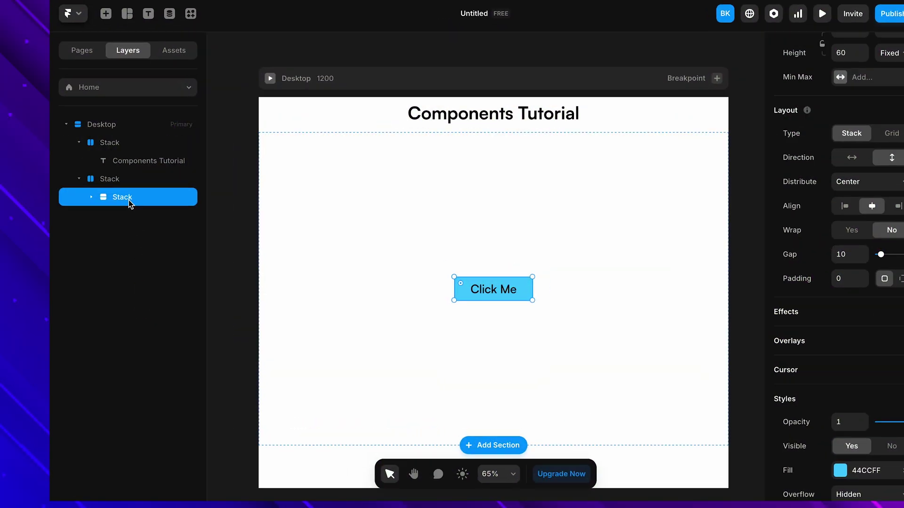
Turn the Click Me button stack into a component named Button Component
right_click(117, 213)
click(180, 92)
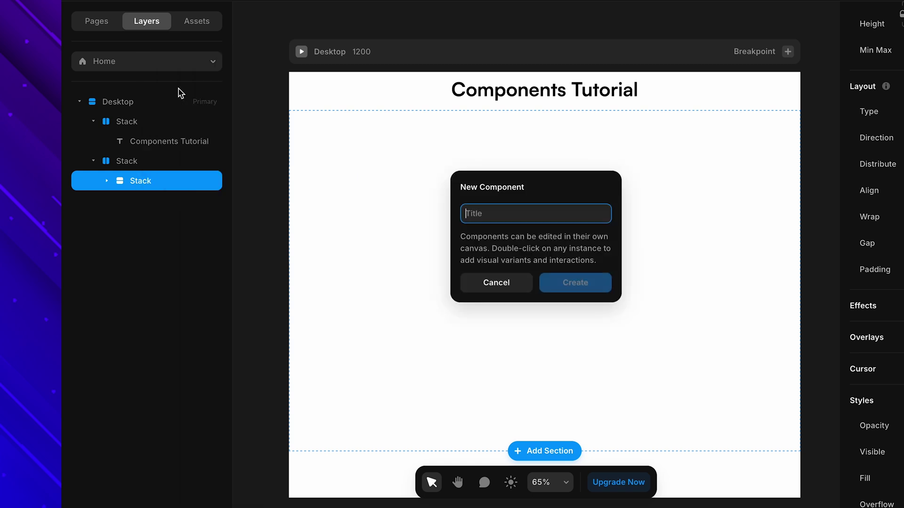
text(Button Component)
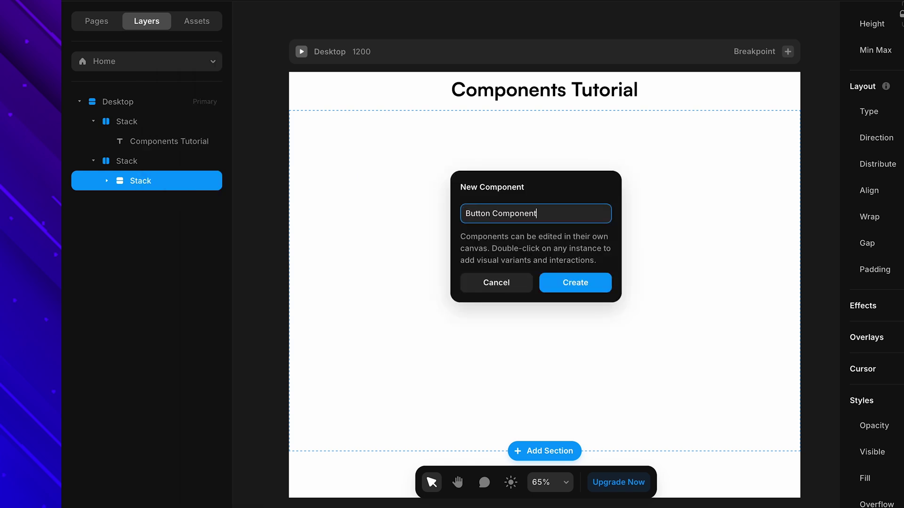
key(Return)
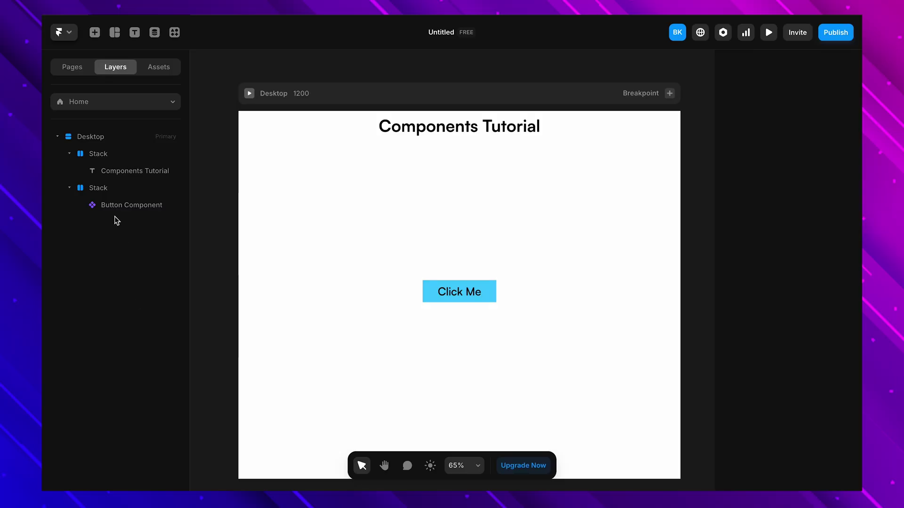
Duplicate the Button Component instance across the page and open it for editing
click(106, 205)
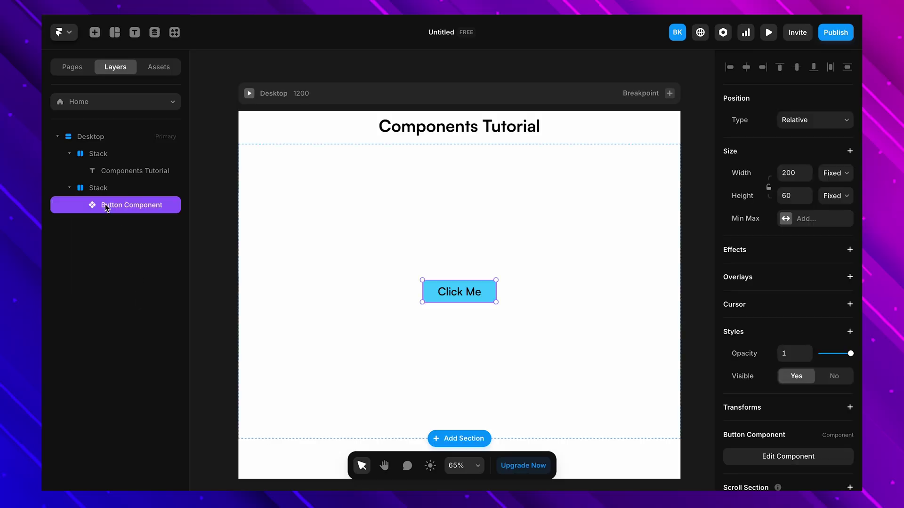
key(ctrl+d)
key(ctrl+d)
key(ctrl+d)
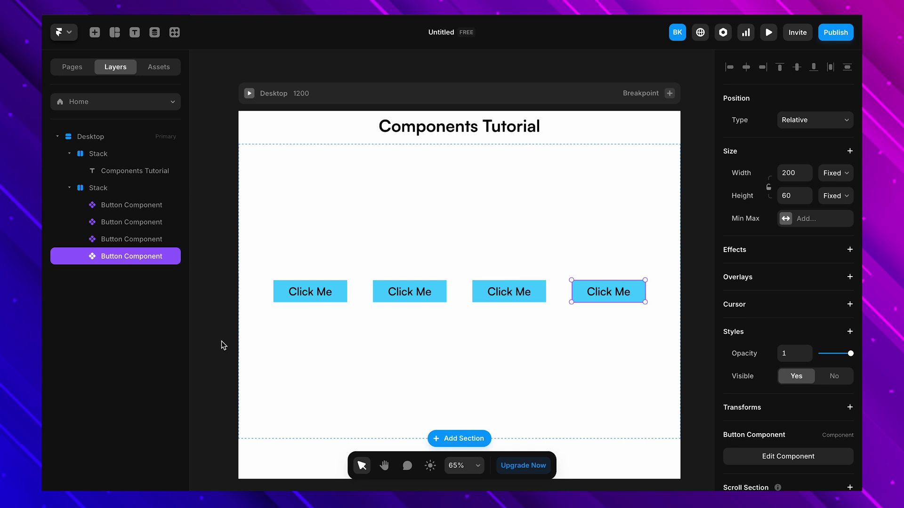
key(ctrl+e)
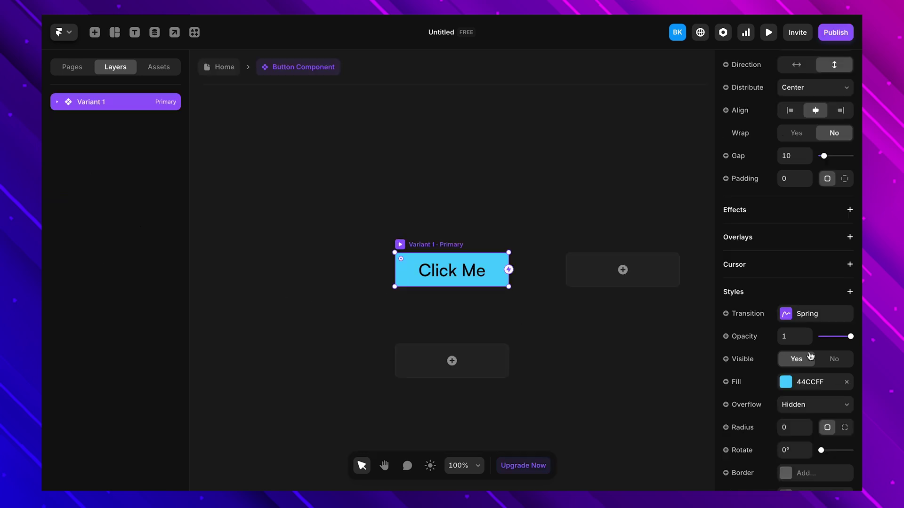
Change the Button Component's fill hue from blue to red, then return to the Home page
click(790, 386)
drag(672, 395, 696, 398)
click(360, 143)
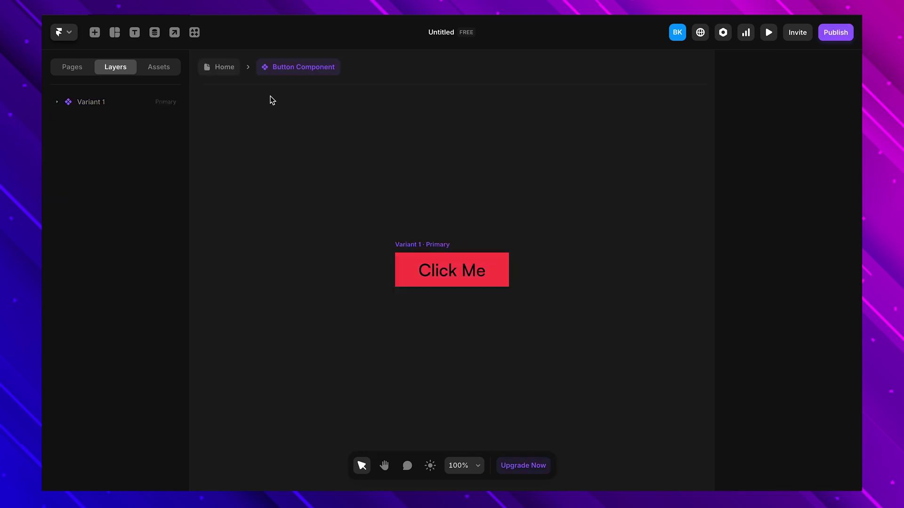
click(223, 71)
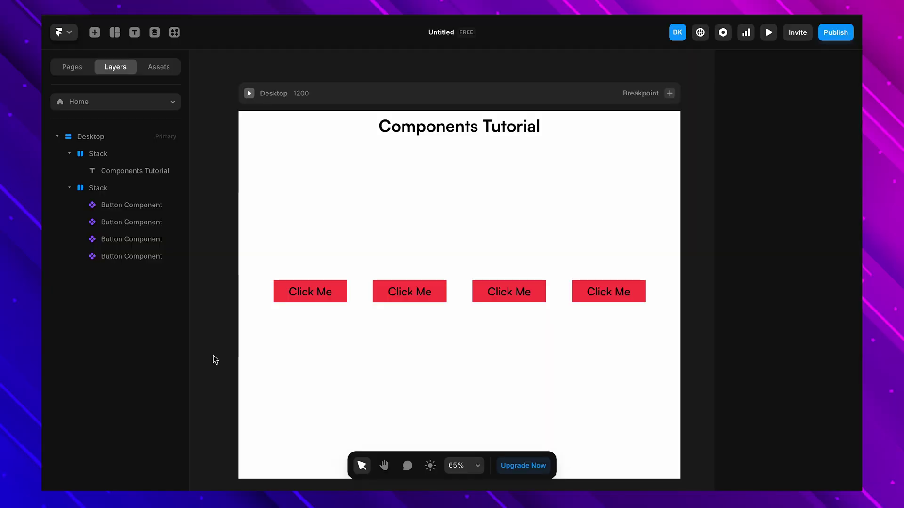
Open the Button Component for editing and select its Variant 1 frame
double_click(279, 293)
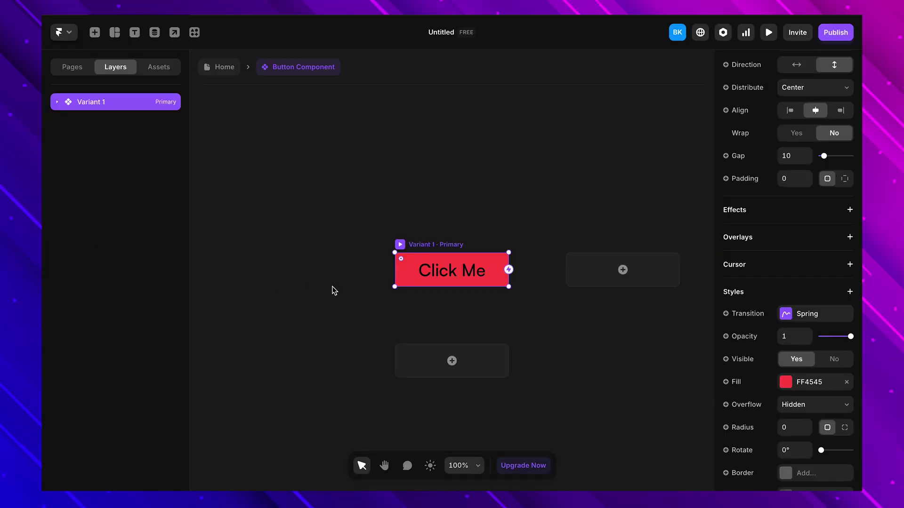
click(447, 277)
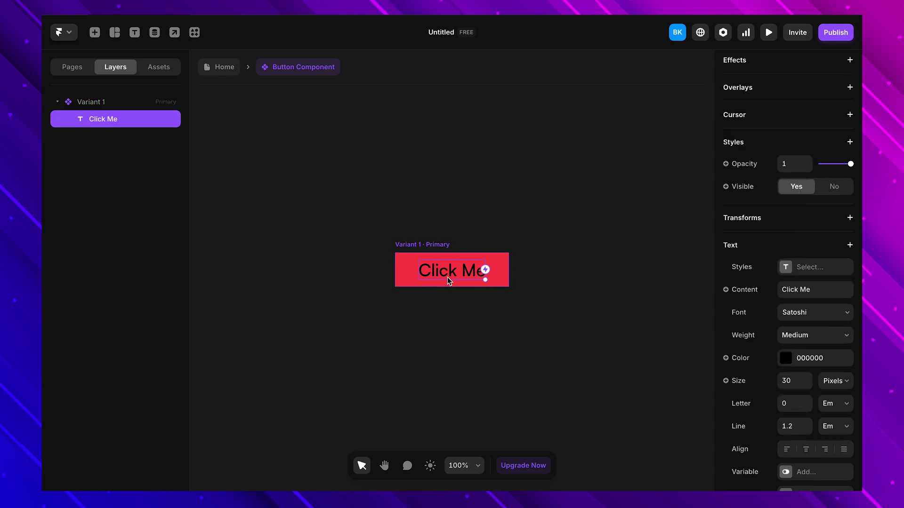
click(309, 355)
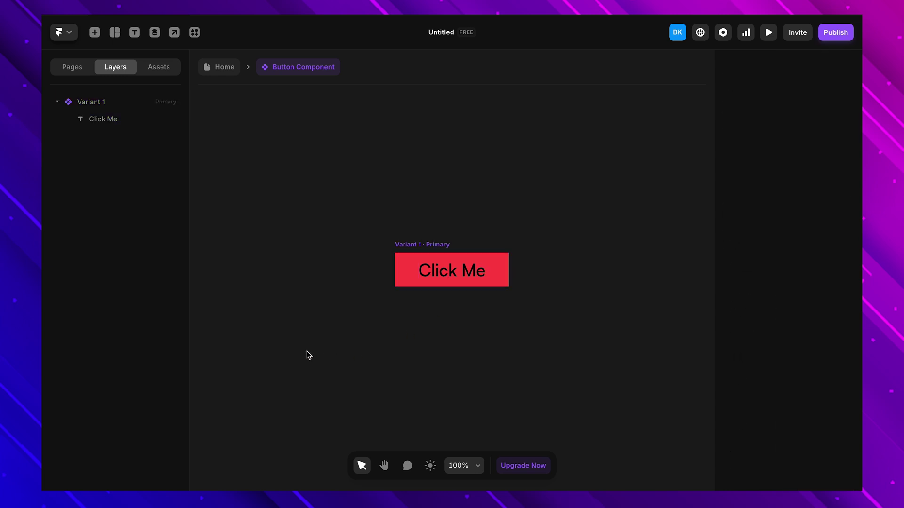
click(427, 243)
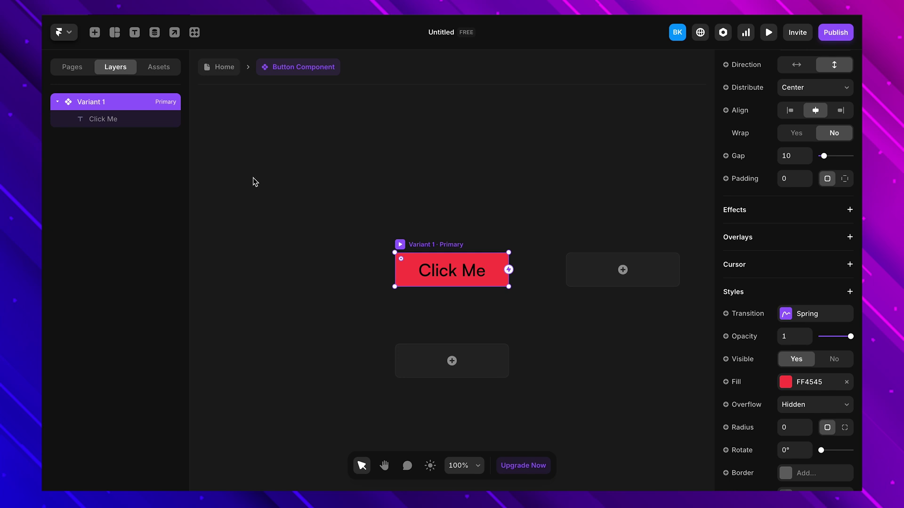
Bind the Click Me text to a plain-text variable named Button Label, then clear the second button's label
click(119, 122)
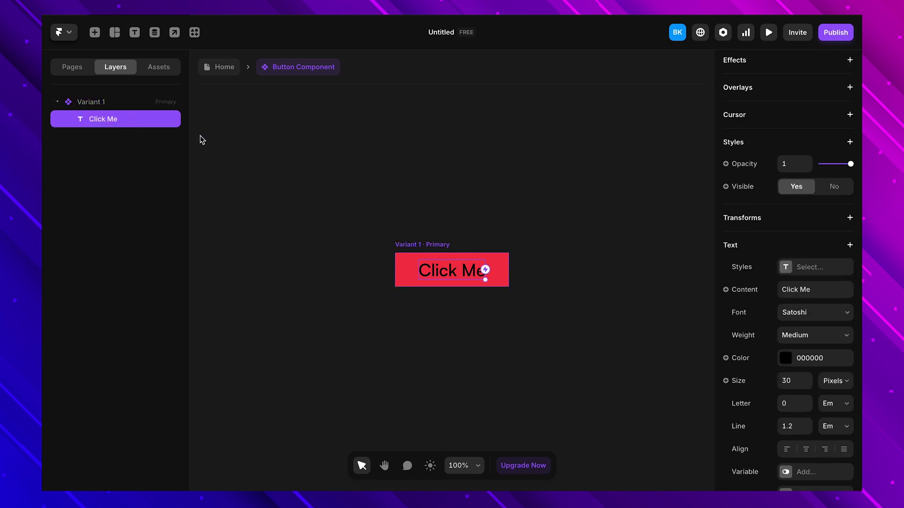
click(726, 290)
mouse_move(736, 312)
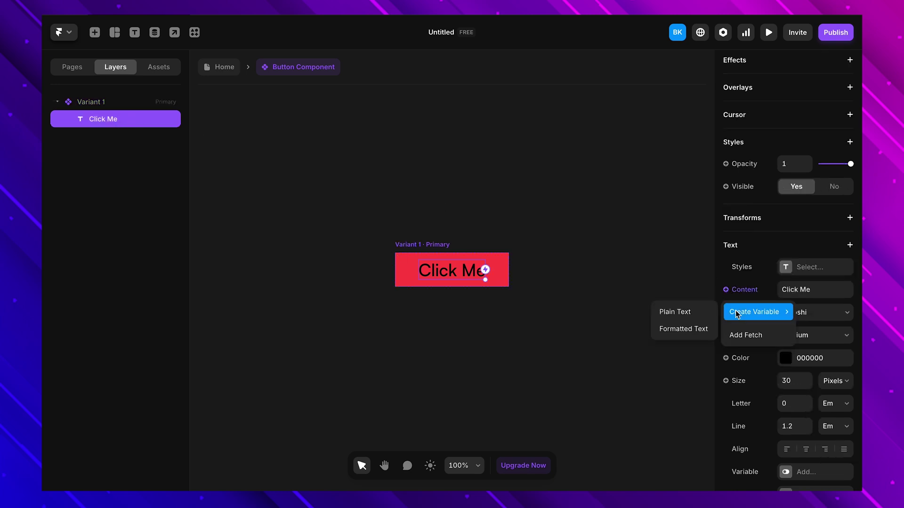
click(692, 312)
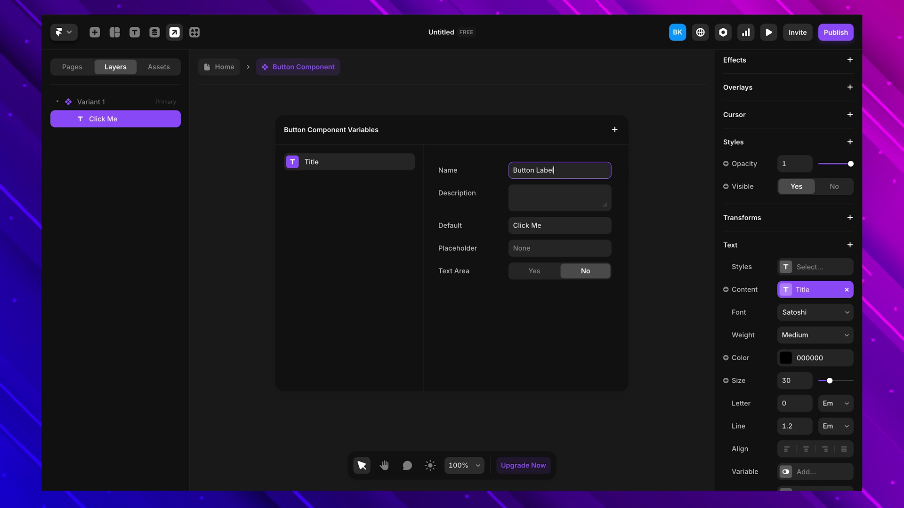
key(Return)
click(235, 284)
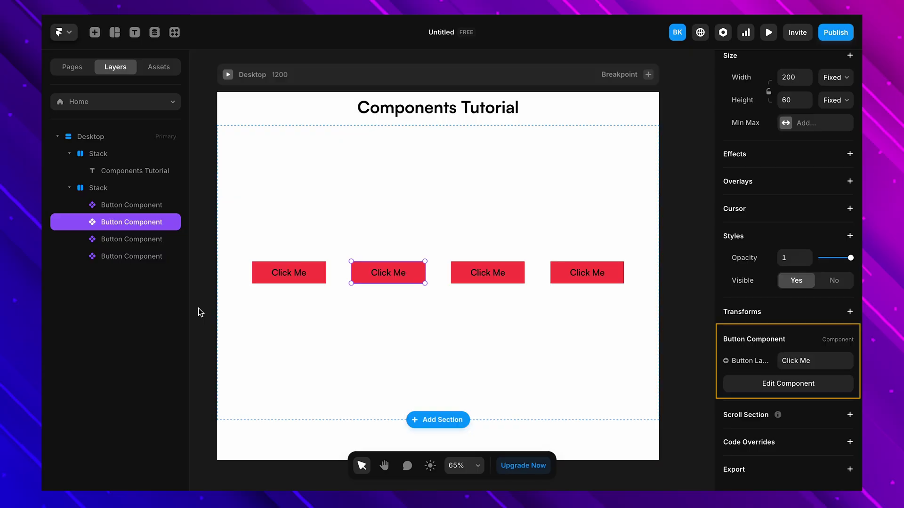
click(811, 362)
key(BackSpace)
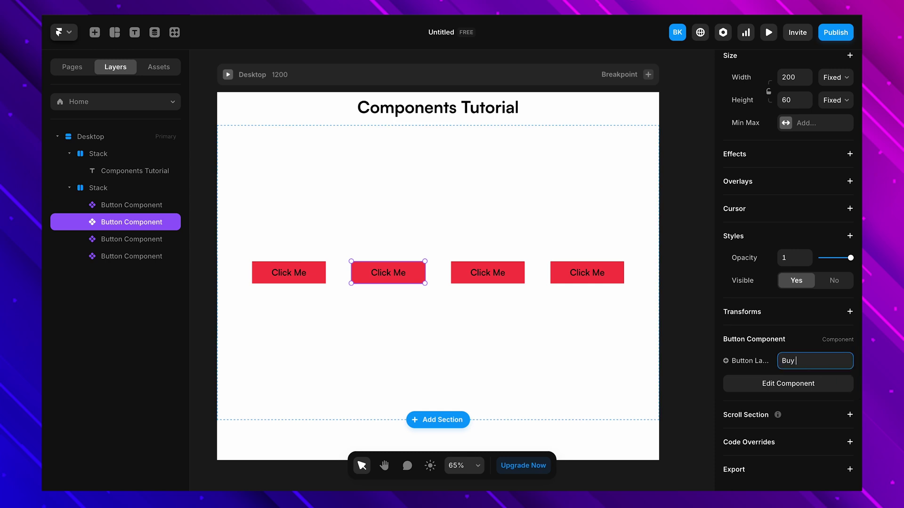
Confirm the second button's Buy Now label and relabel the third button Sign up
click(500, 297)
click(471, 270)
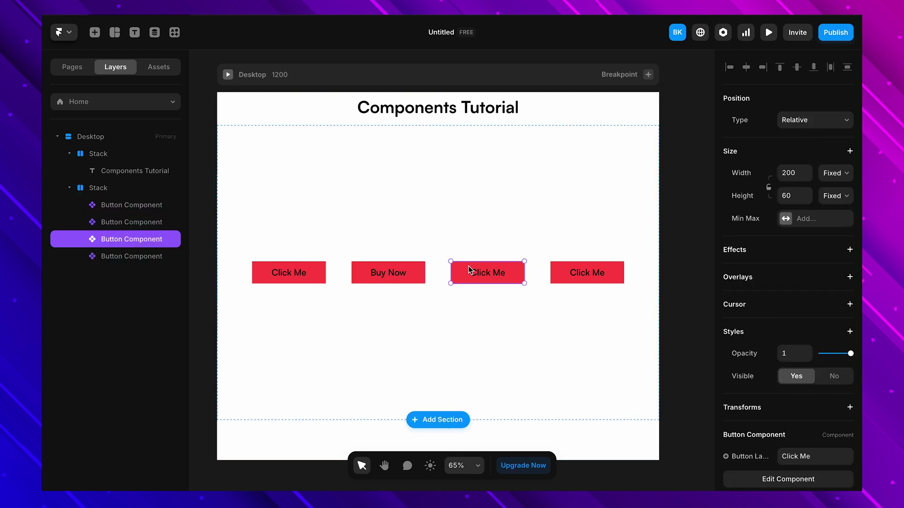
scroll(827, 367, down, 2)
click(825, 361)
key(BackSpace)
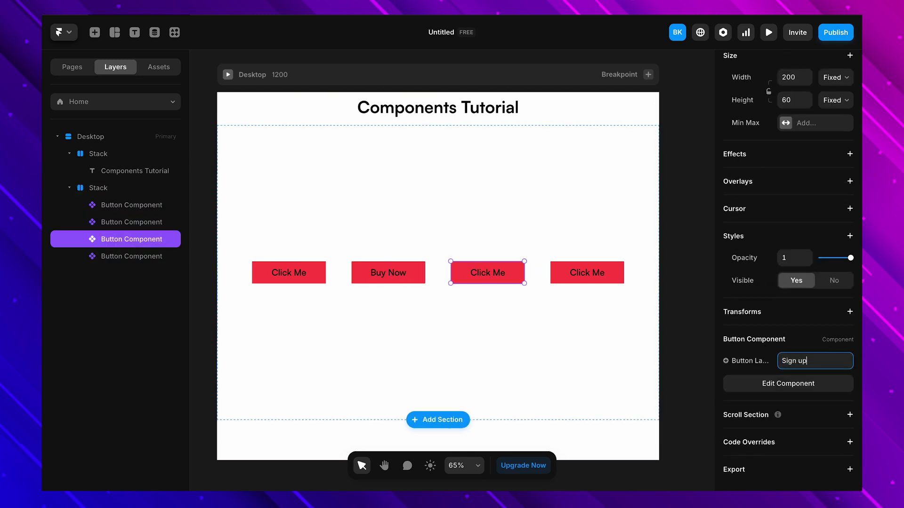
text(Sign up)
key(Return)
click(498, 353)
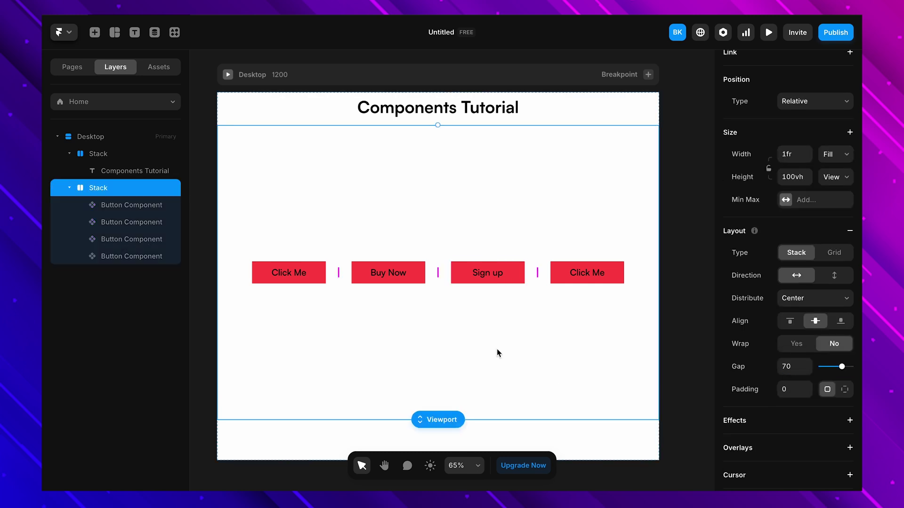
Shift the Button Component's fill hue from red to an indigo-leaning blue and return Home
click(258, 270)
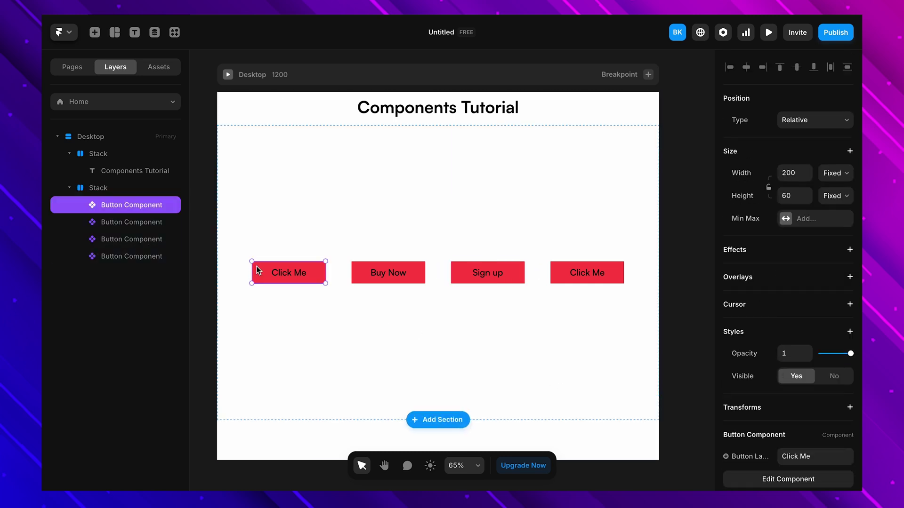
double_click(258, 269)
click(791, 382)
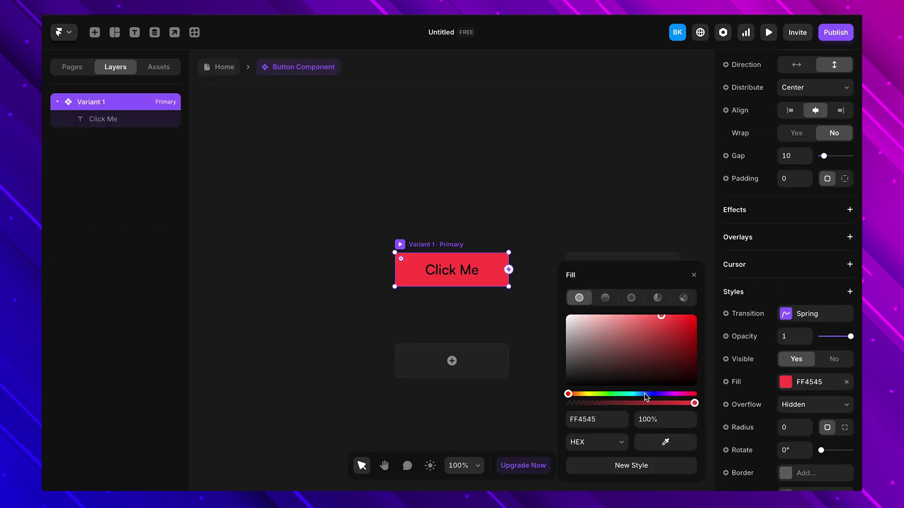
click(645, 397)
drag(645, 397, 647, 397)
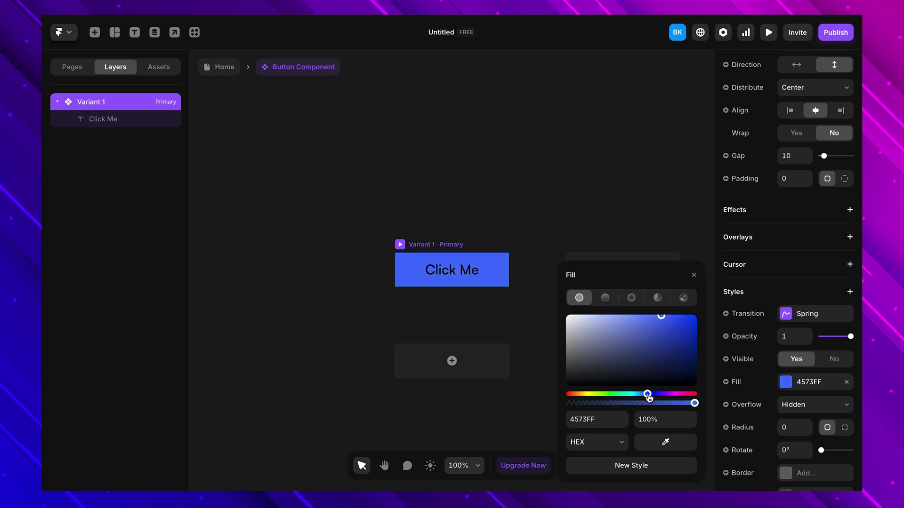
click(225, 70)
click(204, 241)
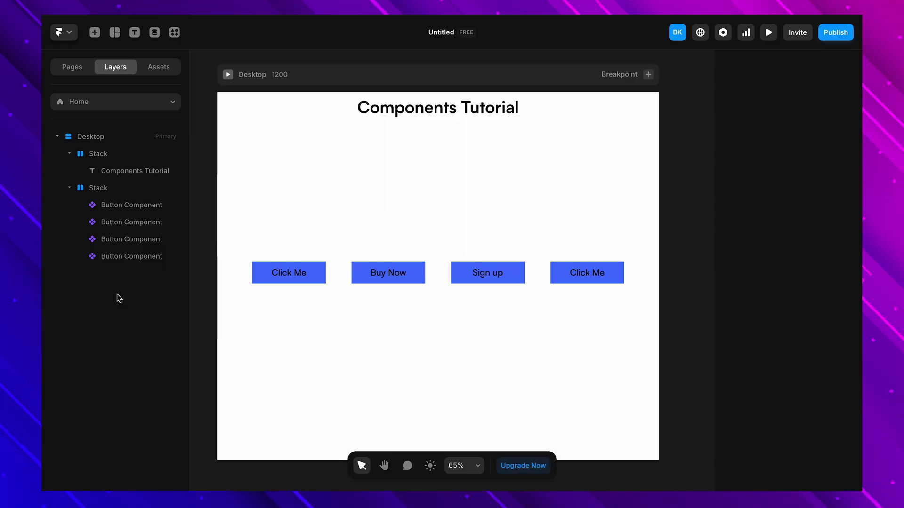
Bind the Button Component's fill to a new colour variable named Button Color
double_click(262, 272)
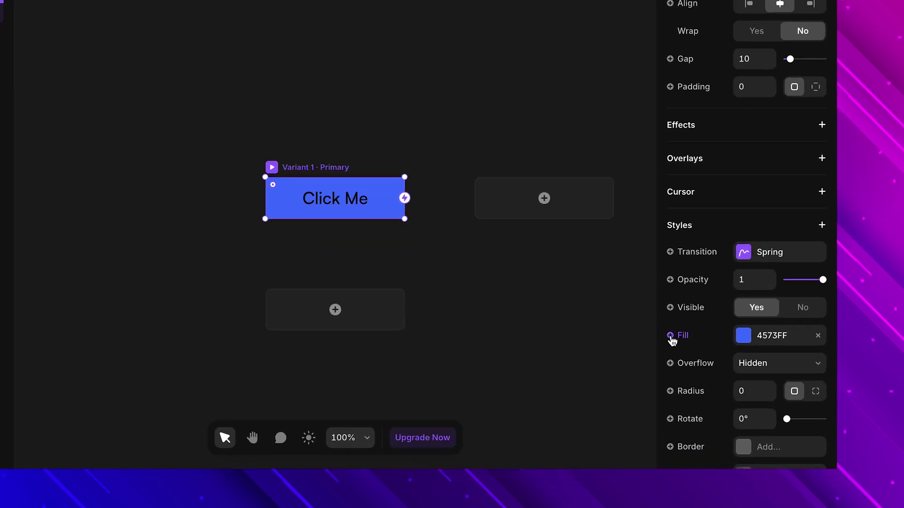
click(671, 336)
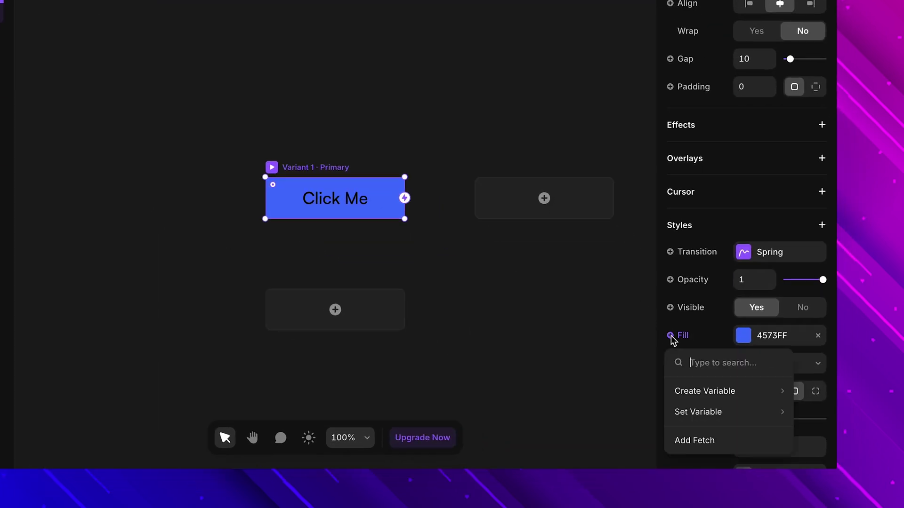
mouse_move(696, 389)
click(650, 390)
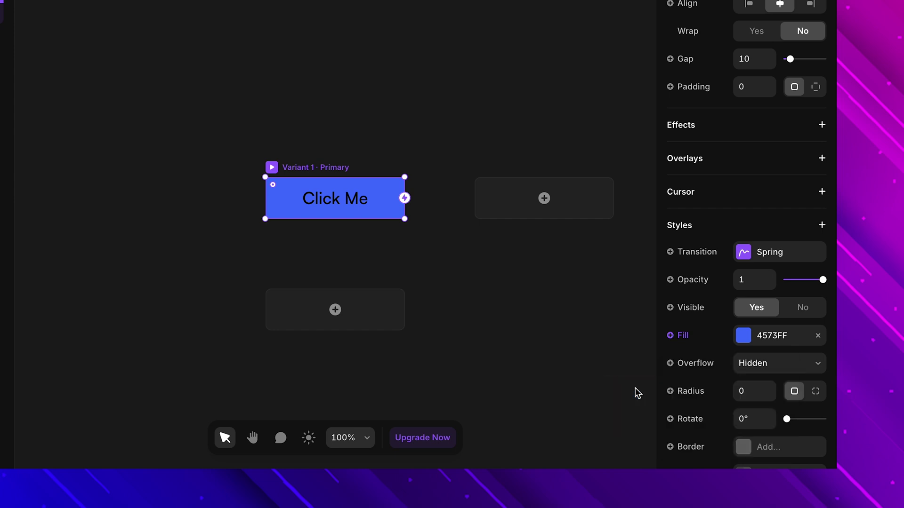
text(Button Color)
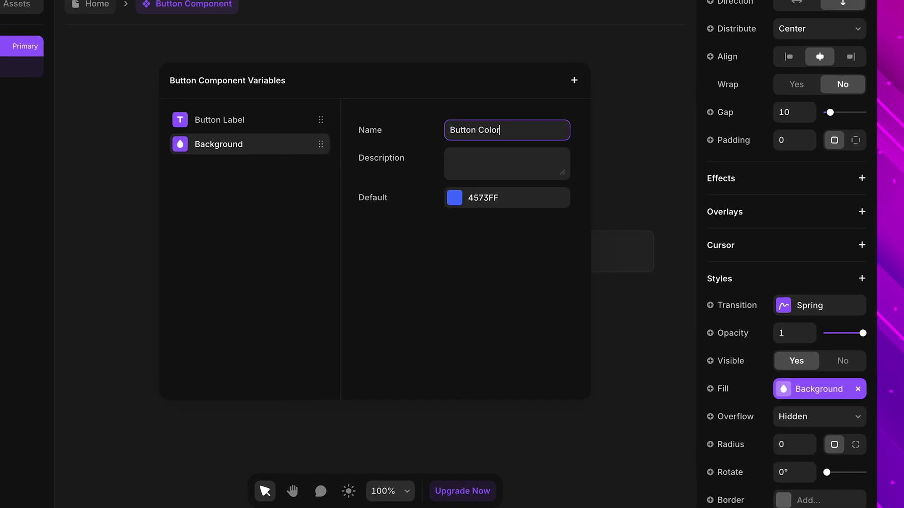
key(Return)
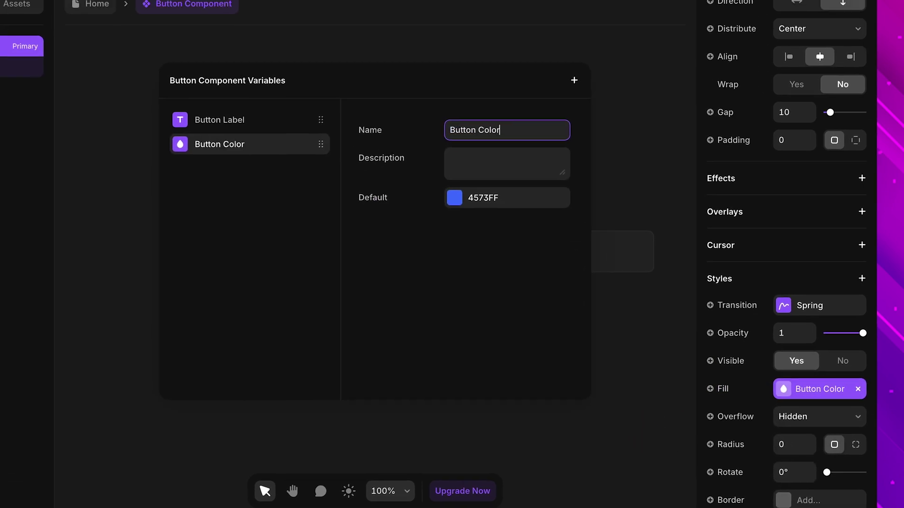
click(640, 76)
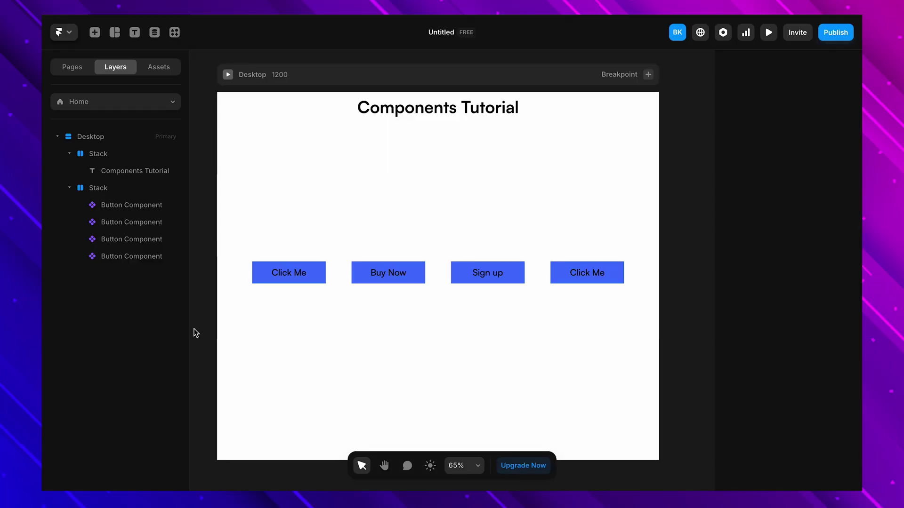
Colour the Buy Now button deeper blue, Sign up red, and the last Click Me dark green
click(361, 272)
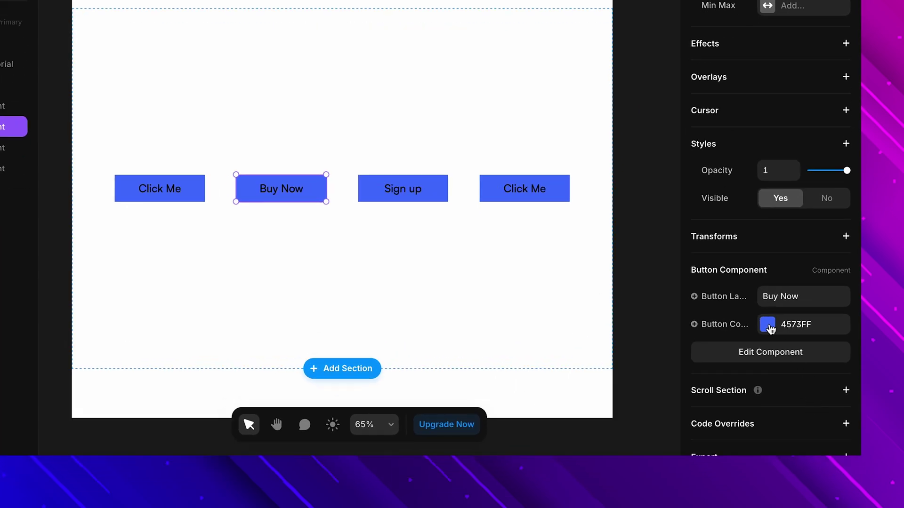
click(768, 327)
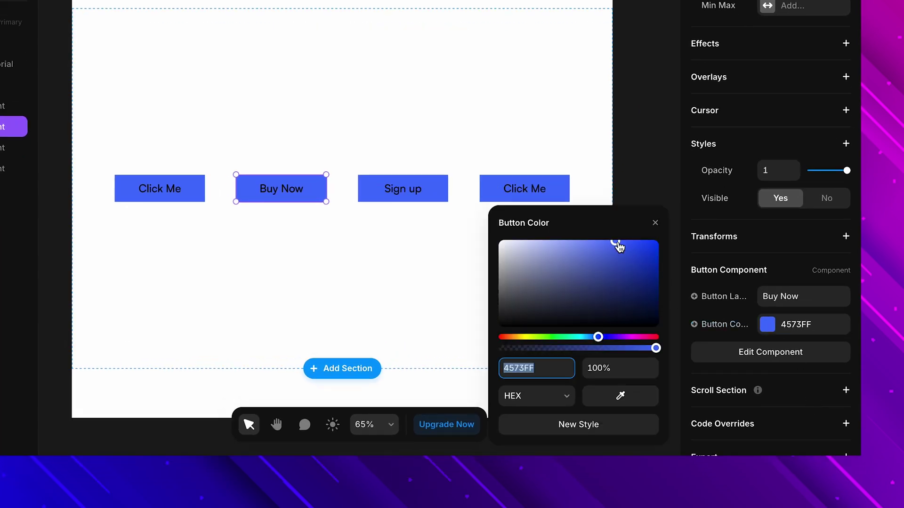
drag(618, 246, 646, 242)
click(383, 193)
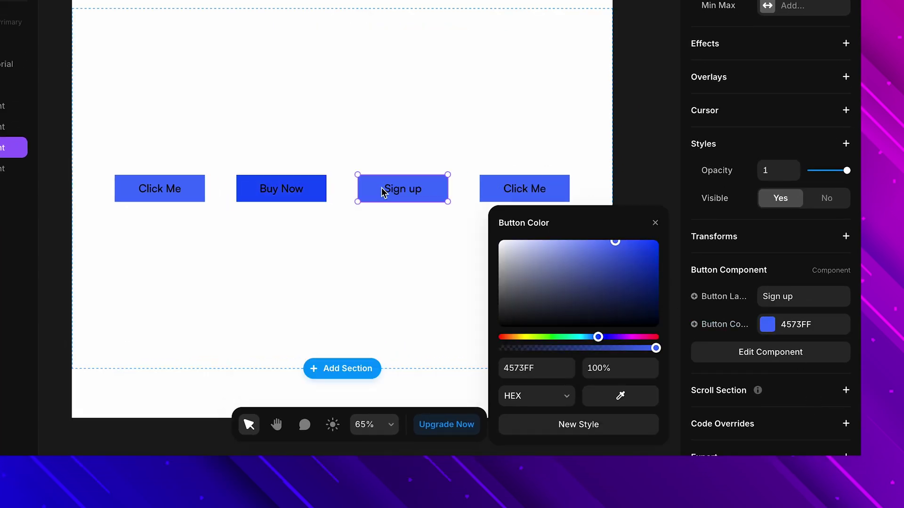
drag(596, 337, 467, 342)
click(499, 194)
drag(597, 337, 553, 337)
drag(622, 240, 650, 137)
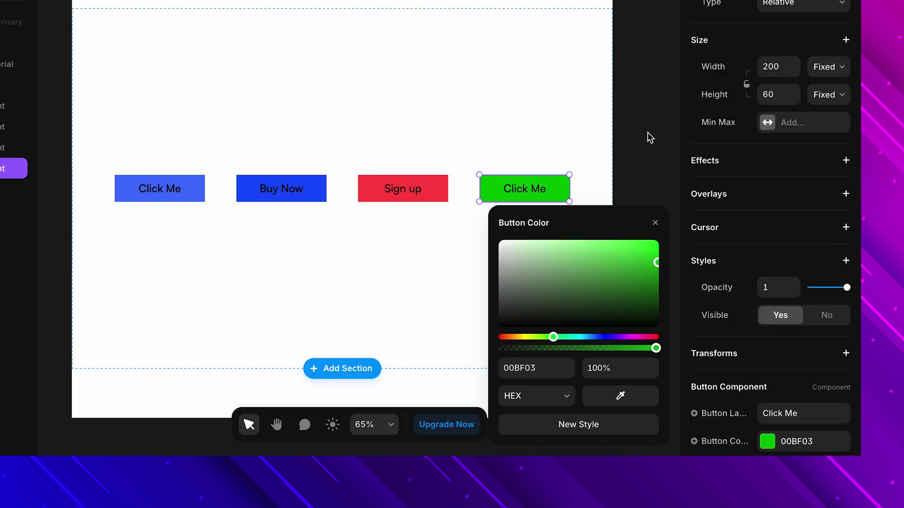
click(640, 111)
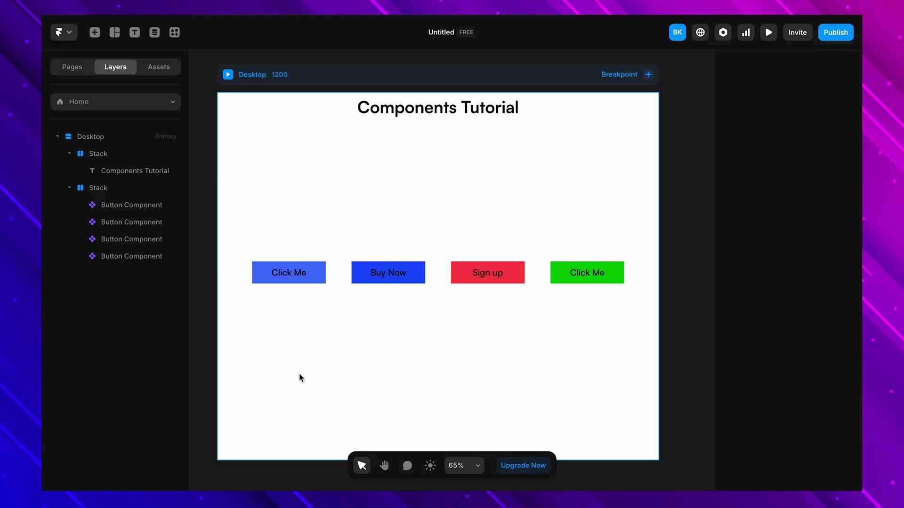
Add a second variant to the Button Component and select Variant 2
double_click(267, 281)
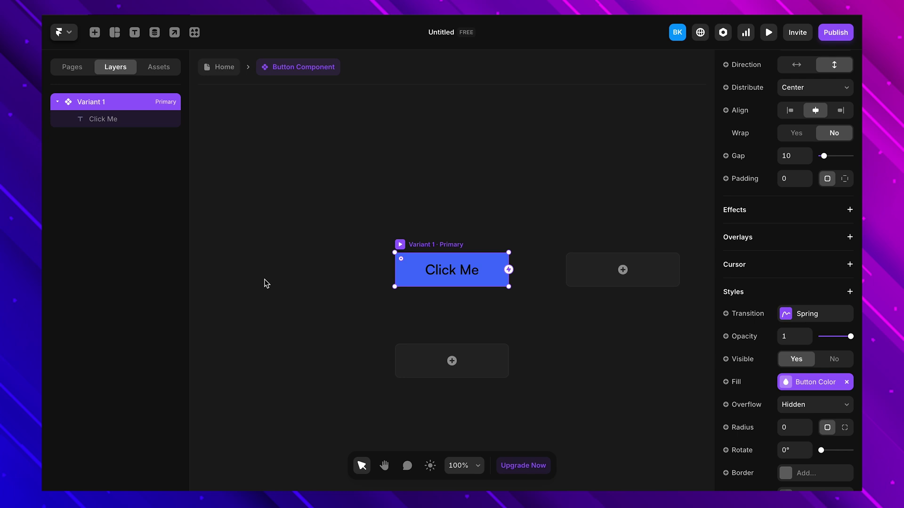
click(639, 280)
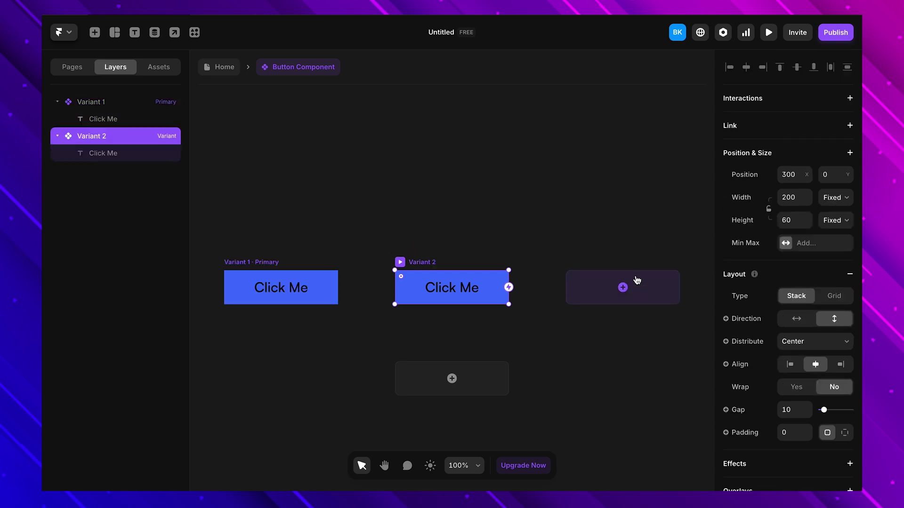
scroll(482, 224, left, 2)
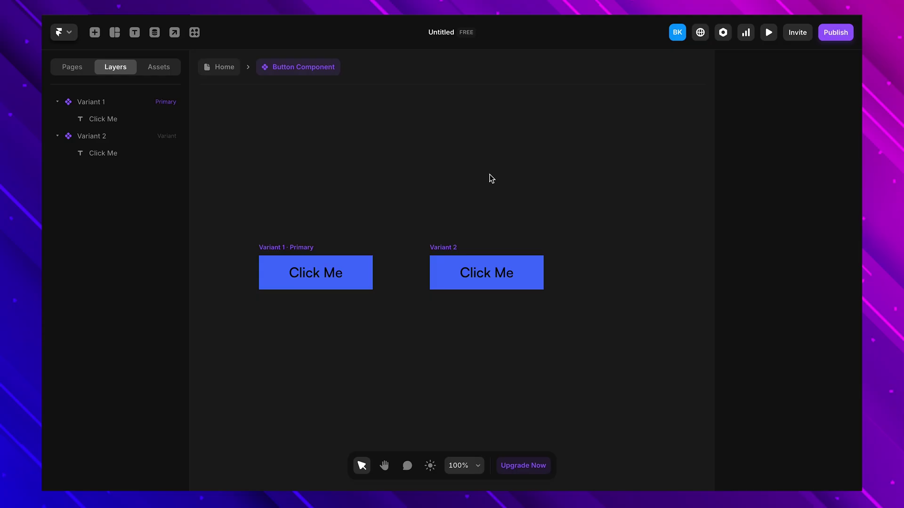
click(451, 253)
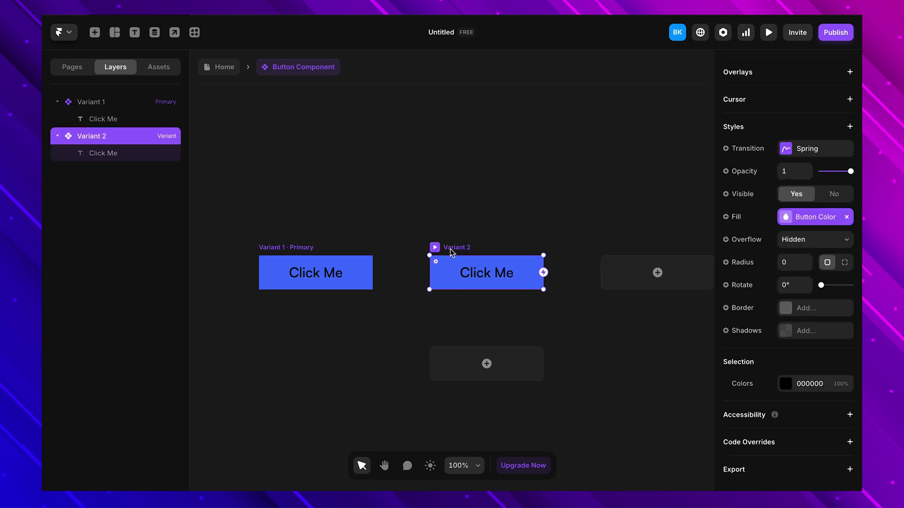
Remove Variant 2's fill and give it a 3-px solid black (000000) border
click(849, 217)
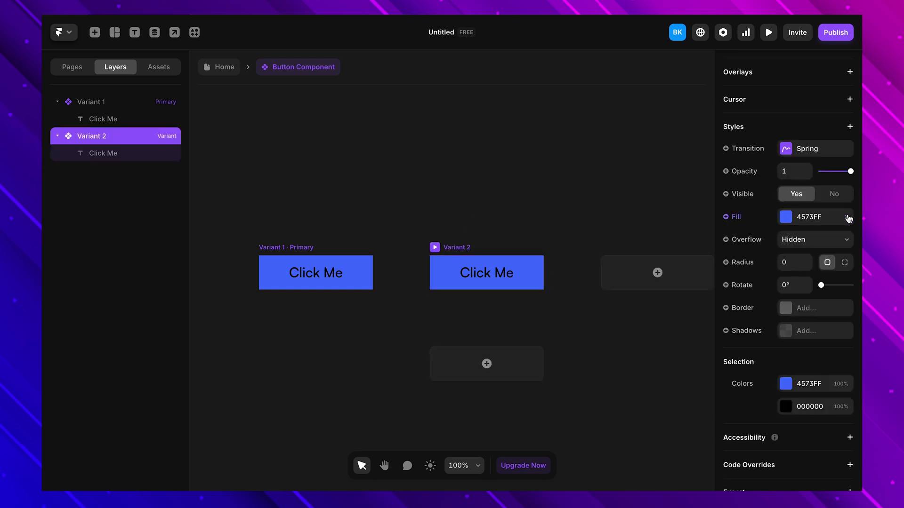
click(849, 217)
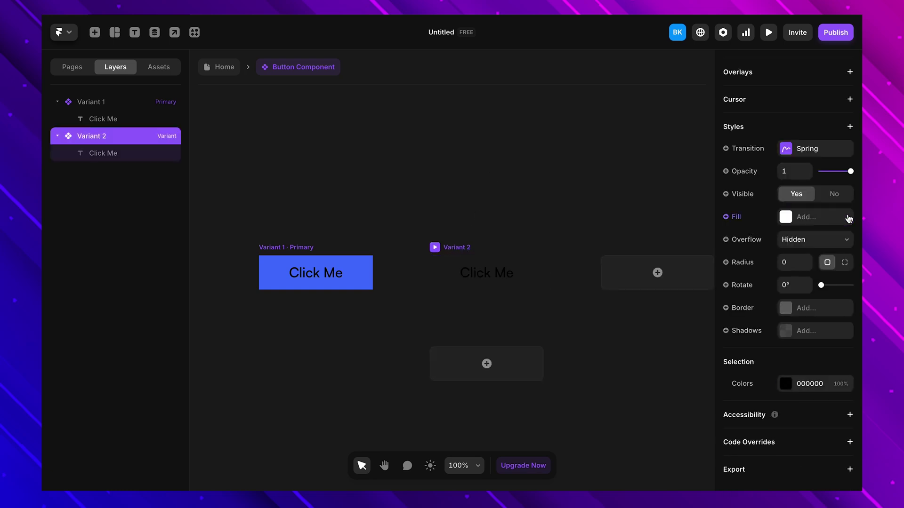
click(806, 308)
click(651, 360)
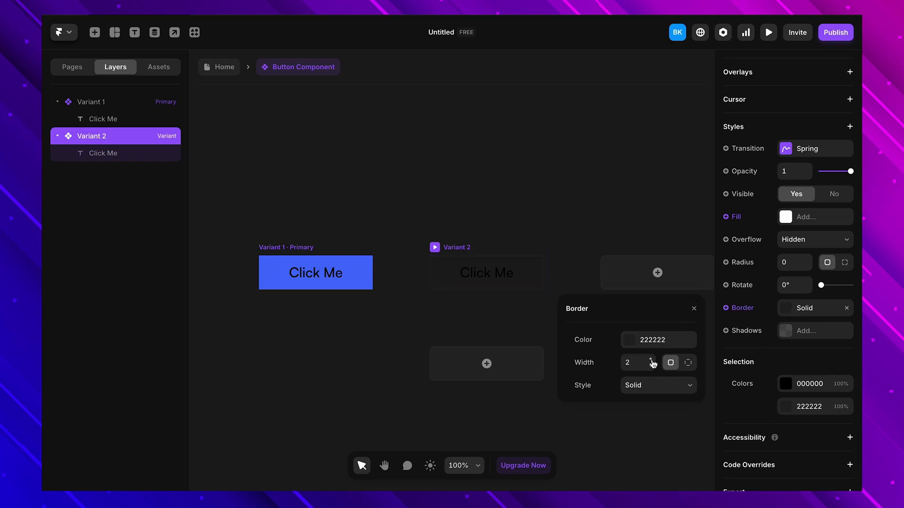
click(635, 341)
click(585, 384)
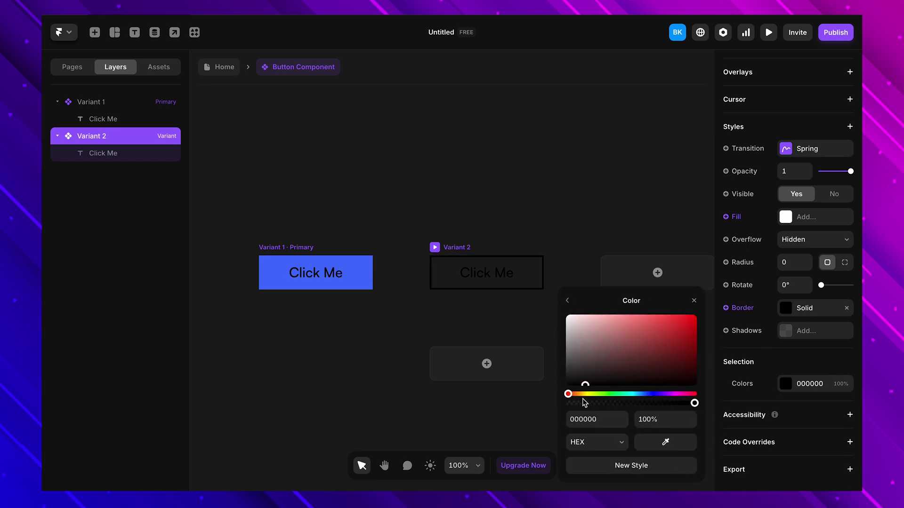
click(395, 400)
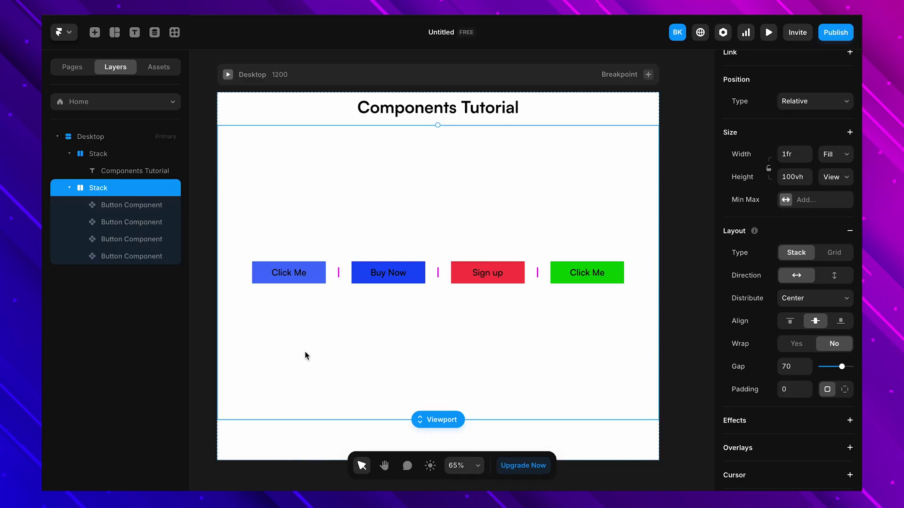
Switch the Sign up button instance to the outlined Variant 2
click(468, 272)
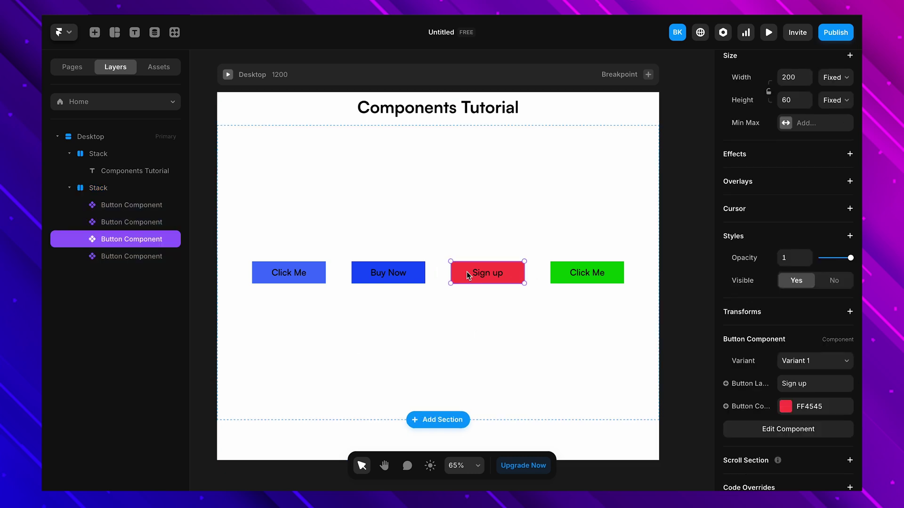
click(805, 363)
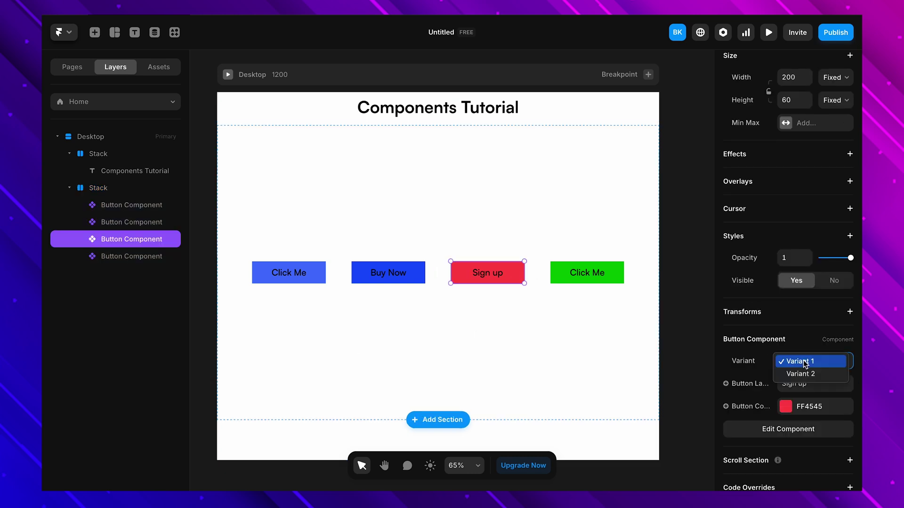
click(809, 374)
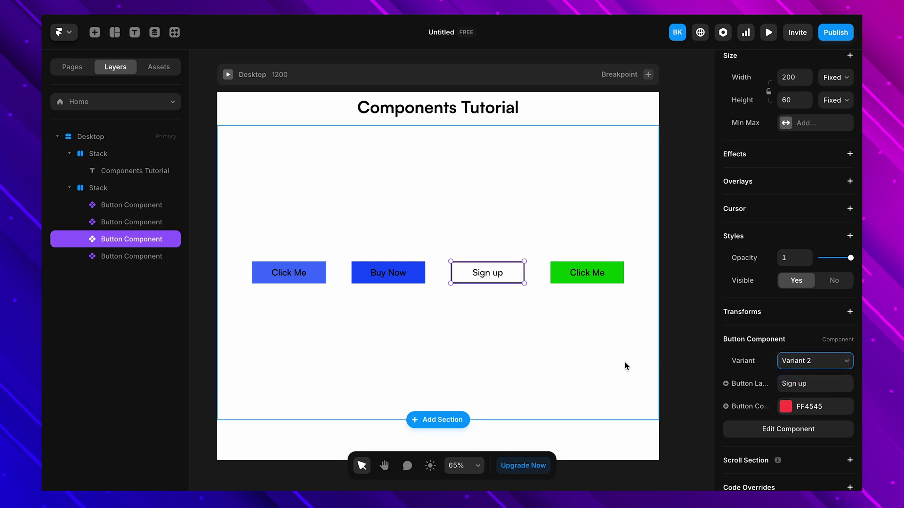
click(657, 369)
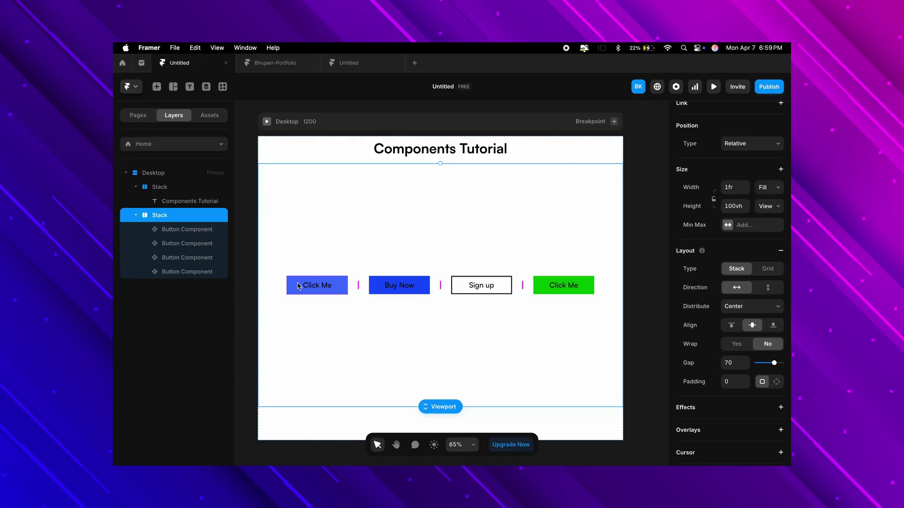
Add Variant 3 to the button component and remove its blue fill
double_click(297, 285)
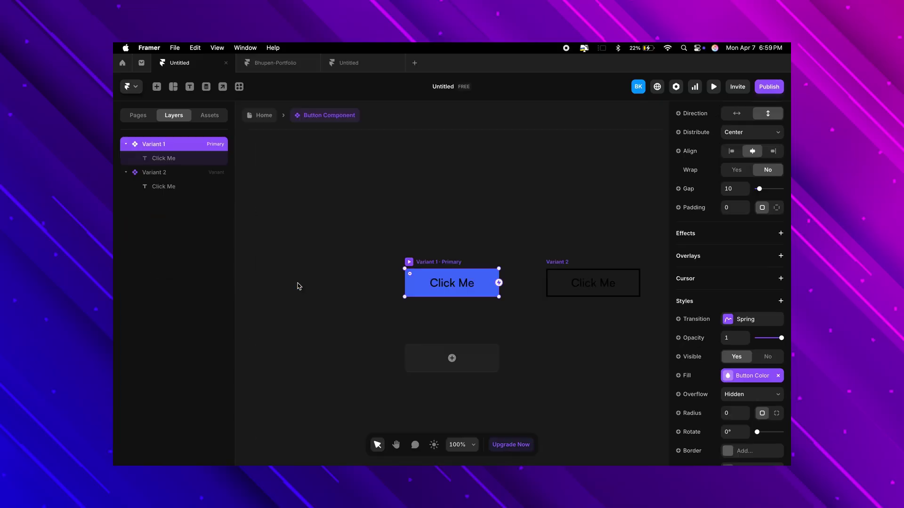
scroll(455, 260, down, 3)
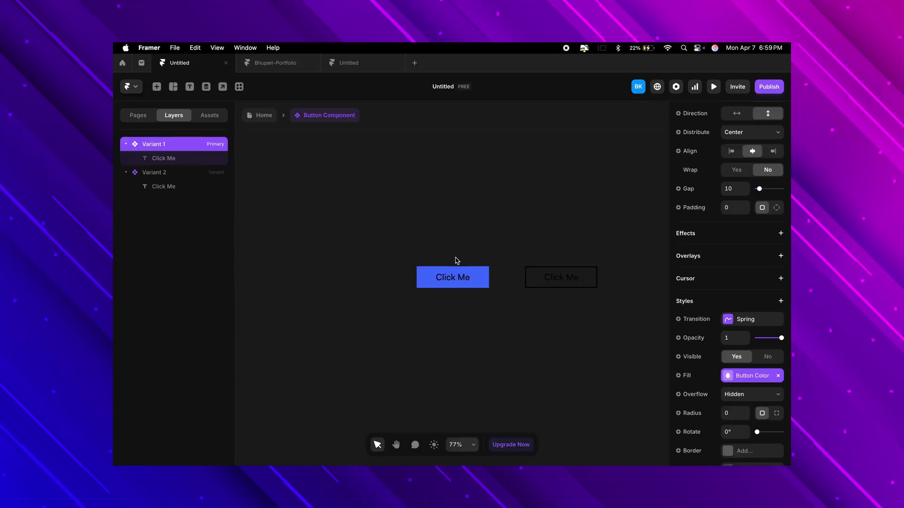
scroll(456, 260, right, 2)
click(621, 282)
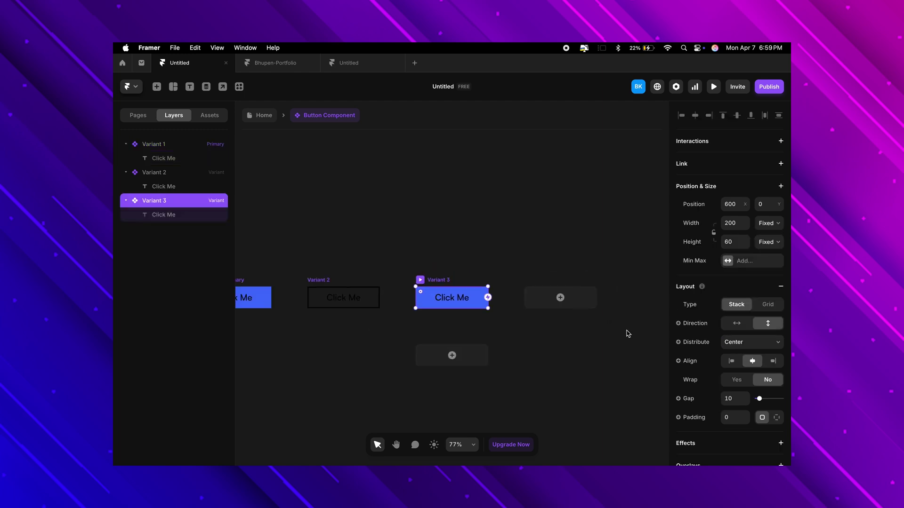
scroll(738, 358, down, 5)
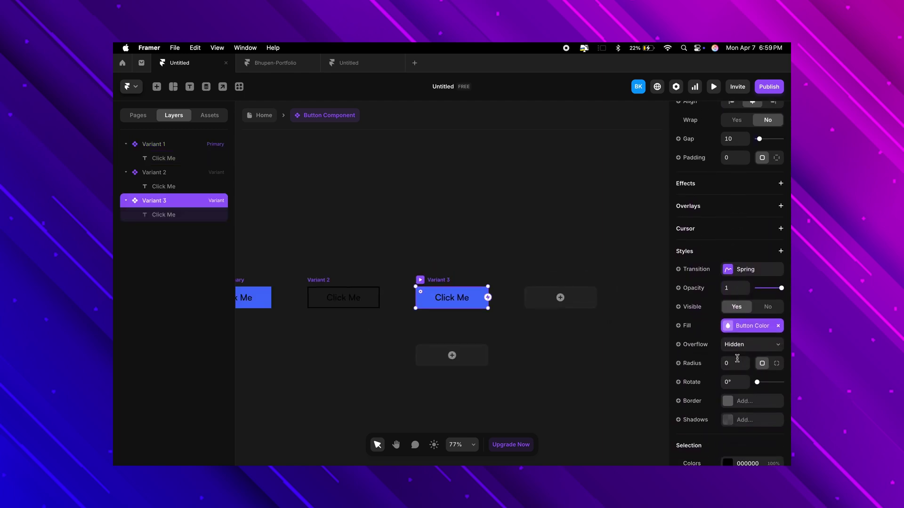
click(780, 327)
click(780, 327)
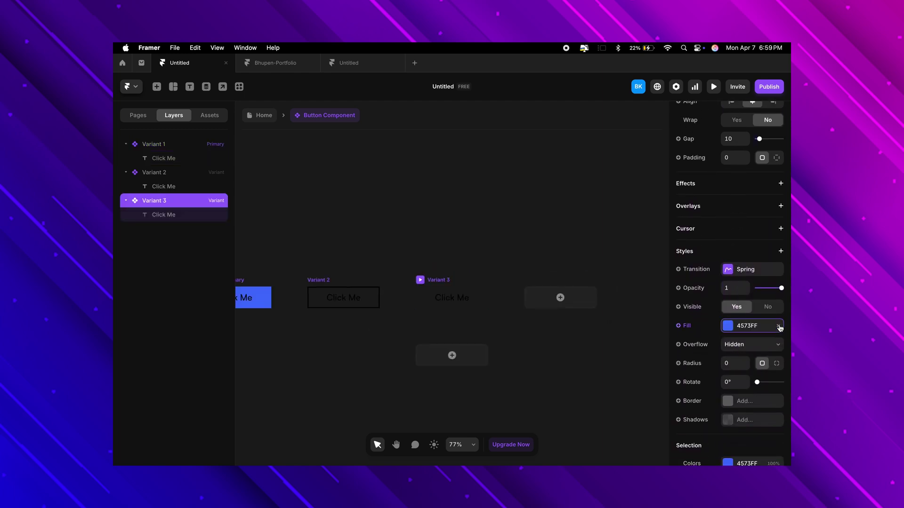
scroll(722, 403, down, 2)
Back on the Home page, set the Buy Now button to the fill-less Variant 3
click(452, 298)
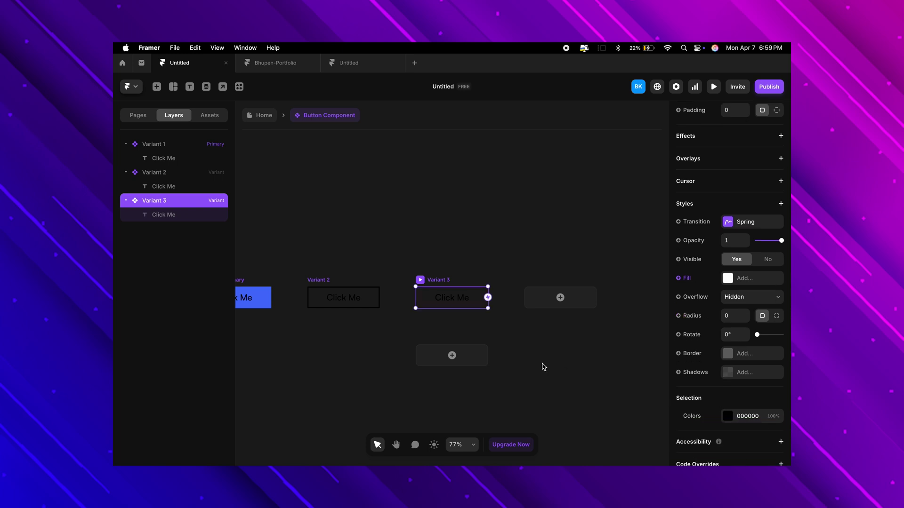
key(Escape)
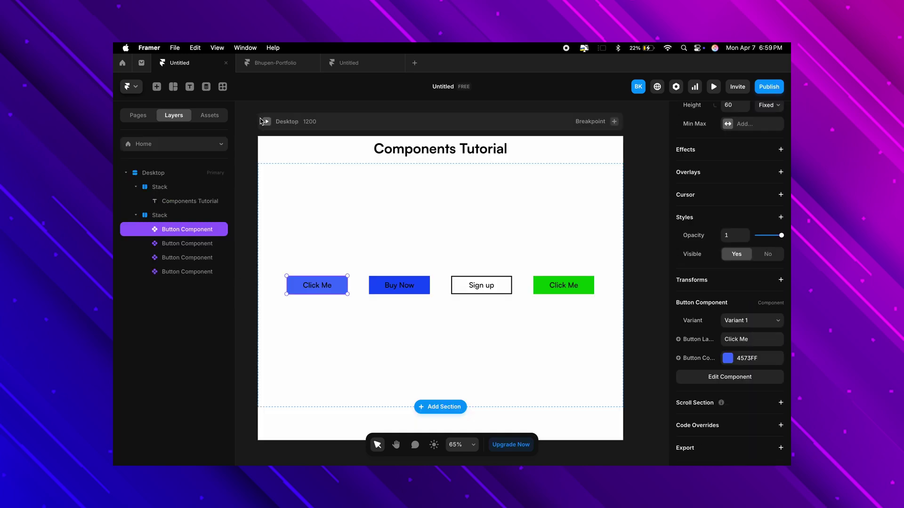
click(401, 281)
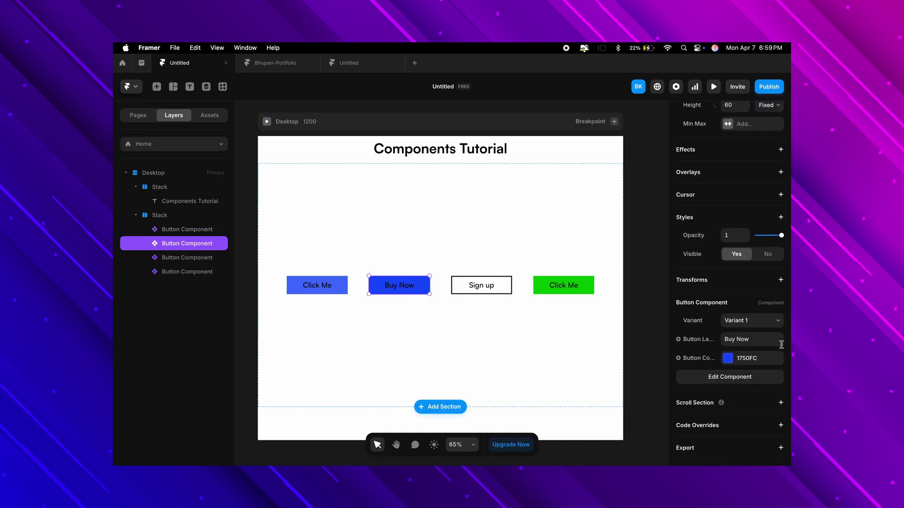
click(760, 322)
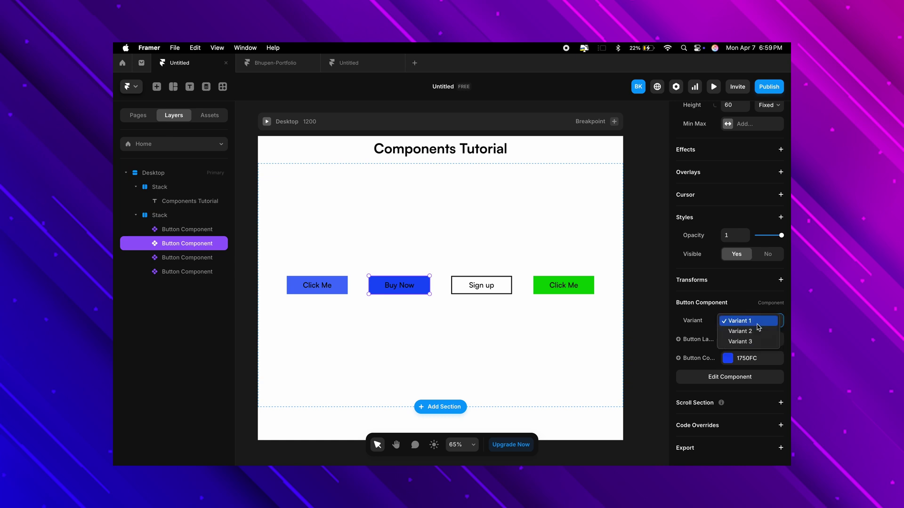
click(740, 341)
click(404, 354)
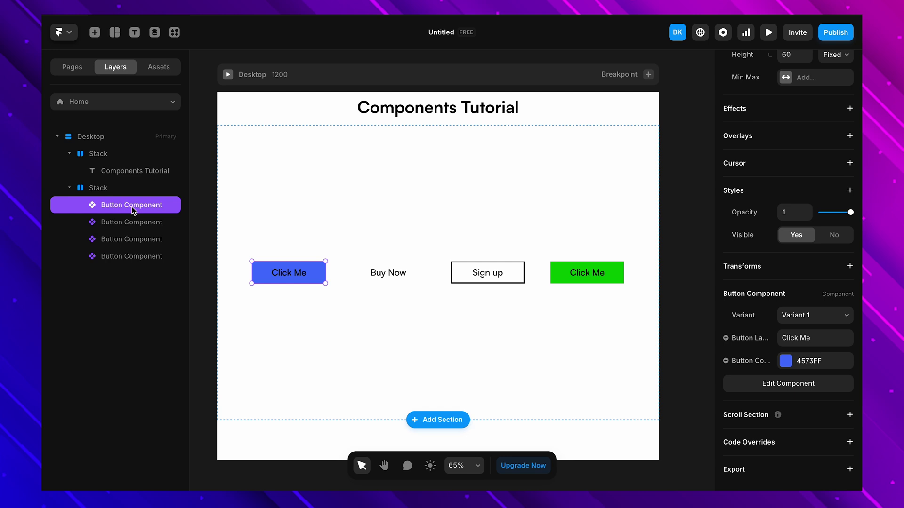
Add a Hover state to the button component's Variant 1
double_click(272, 278)
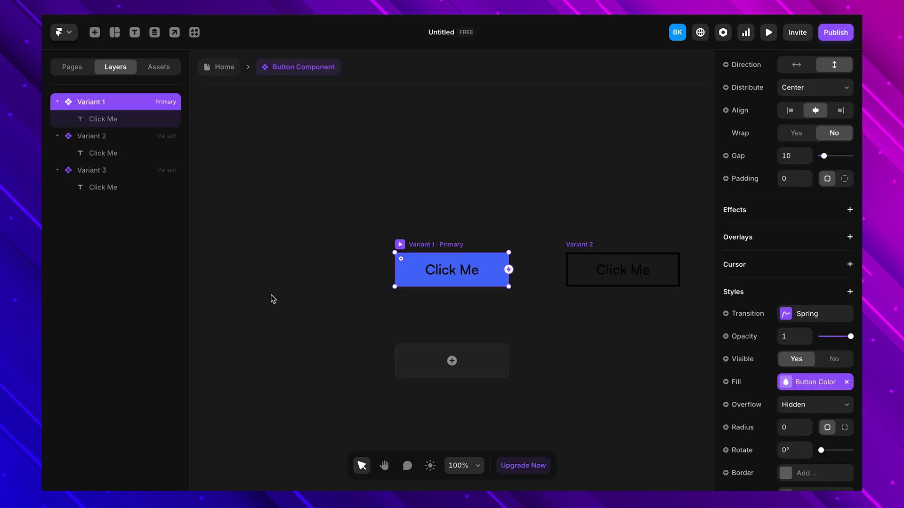
click(452, 361)
click(468, 377)
scroll(736, 347, down, 7)
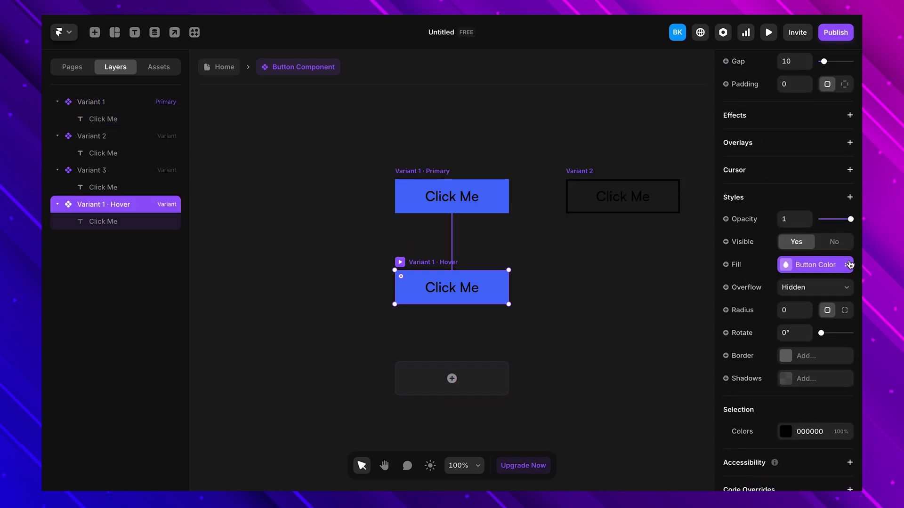
Darken the hover fill to 0A38C2 and preview the hover effect
click(850, 264)
click(785, 265)
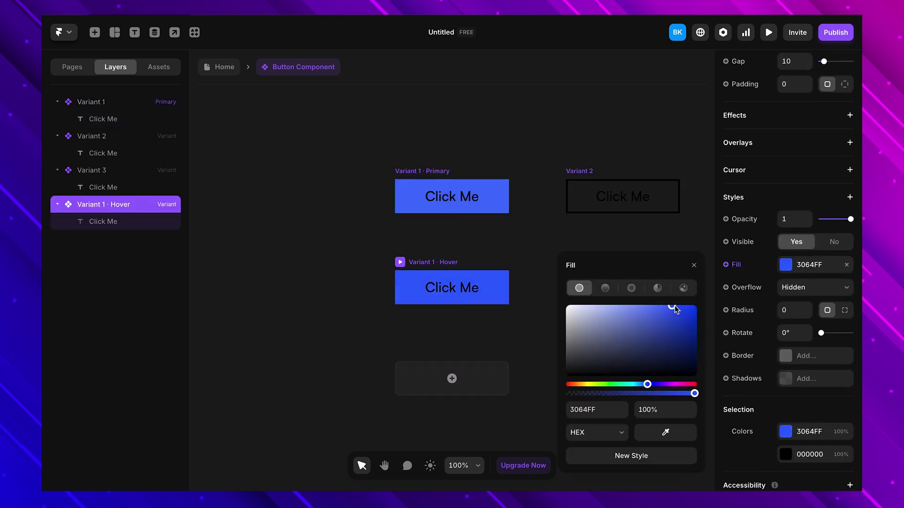
drag(674, 309, 690, 325)
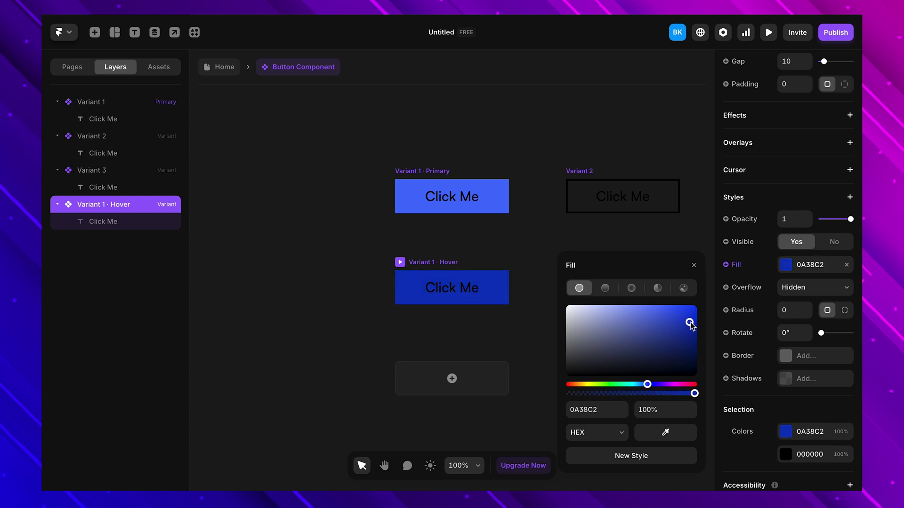
key(ctrl+p)
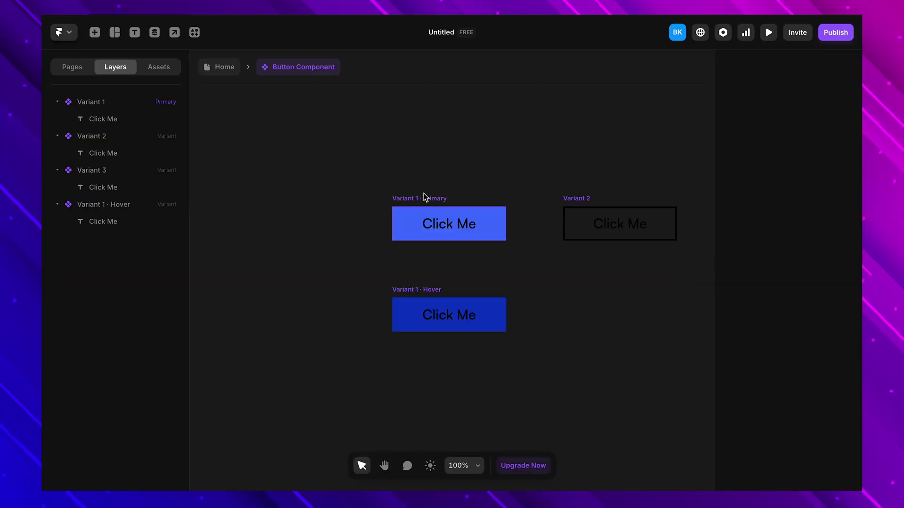
click(425, 198)
Add a Pressed state to Variant 1 sized 180 × 50
click(443, 405)
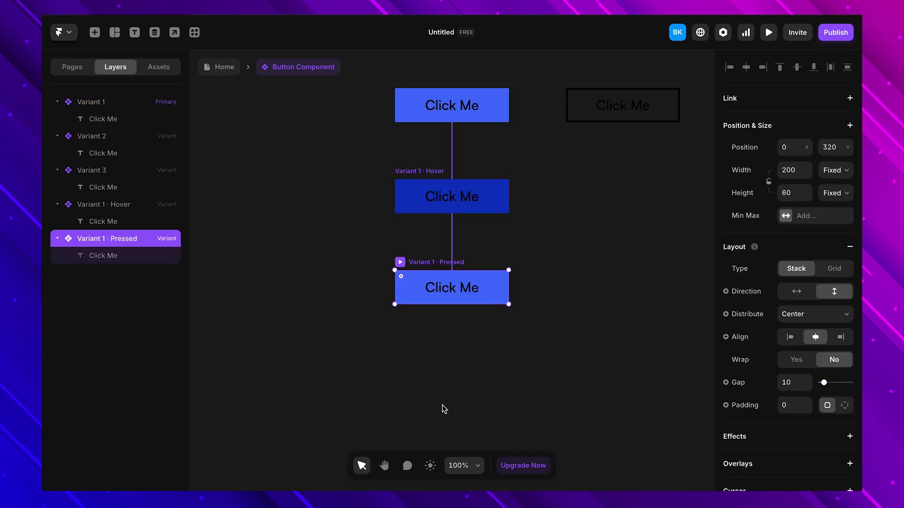
click(800, 171)
text(180)
key(Tab)
text(50)
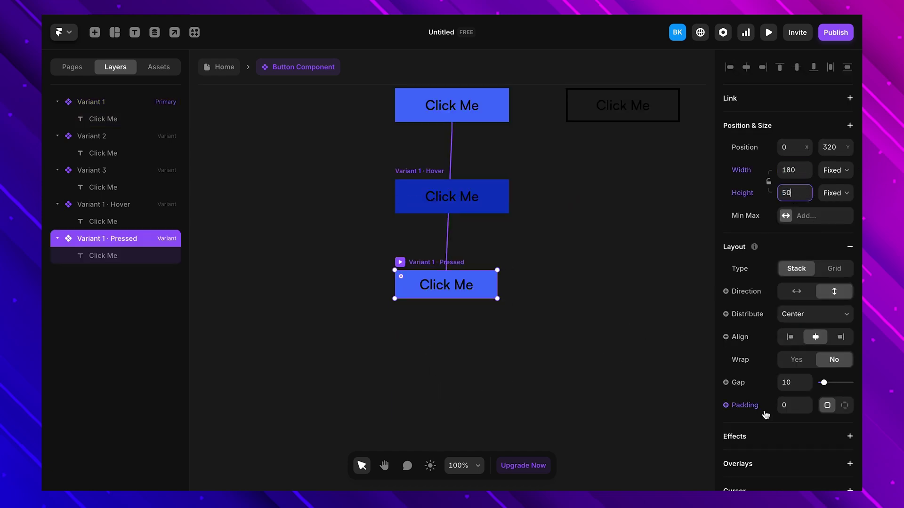
Select the pressed button's Click Me text, then clear the selection
click(460, 295)
scroll(743, 377, down, 6)
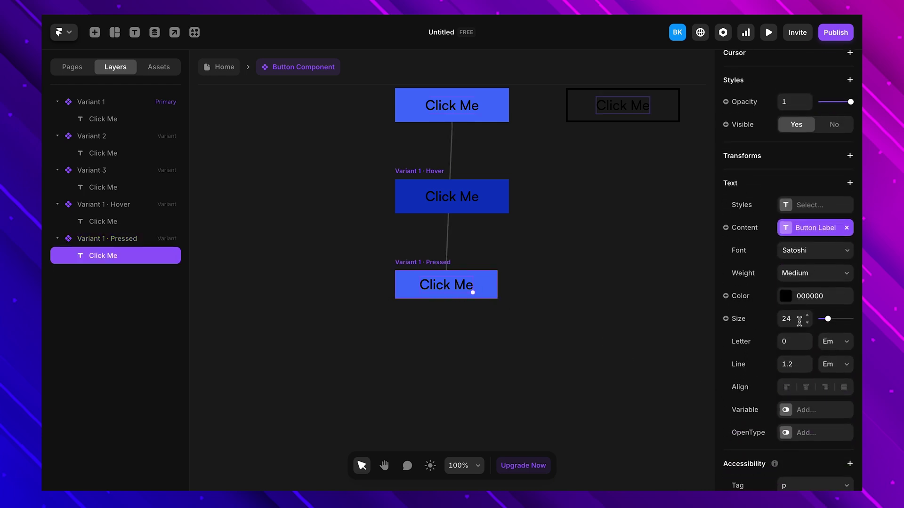
click(535, 358)
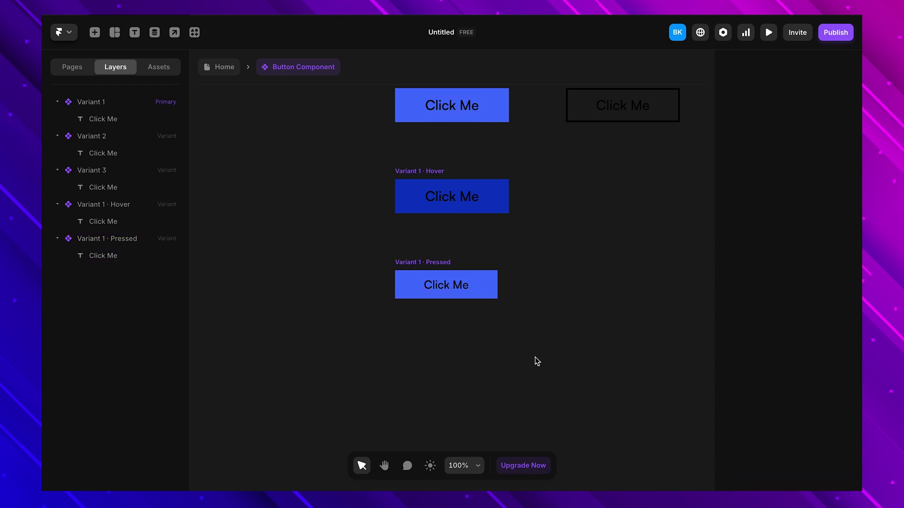
scroll(535, 357, up, 3)
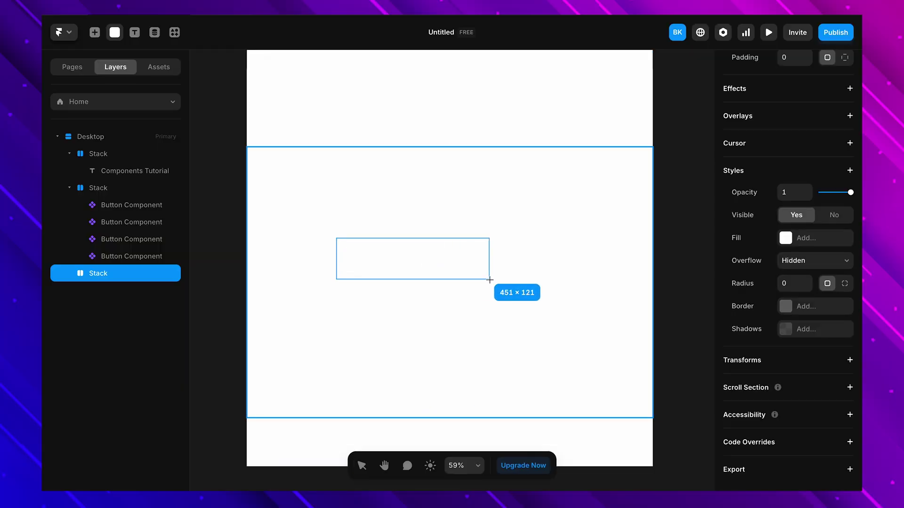
Draw a new frame sized 400 × 150
drag(489, 280, 490, 280)
scroll(767, 315, down, 5)
scroll(801, 212, up, 5)
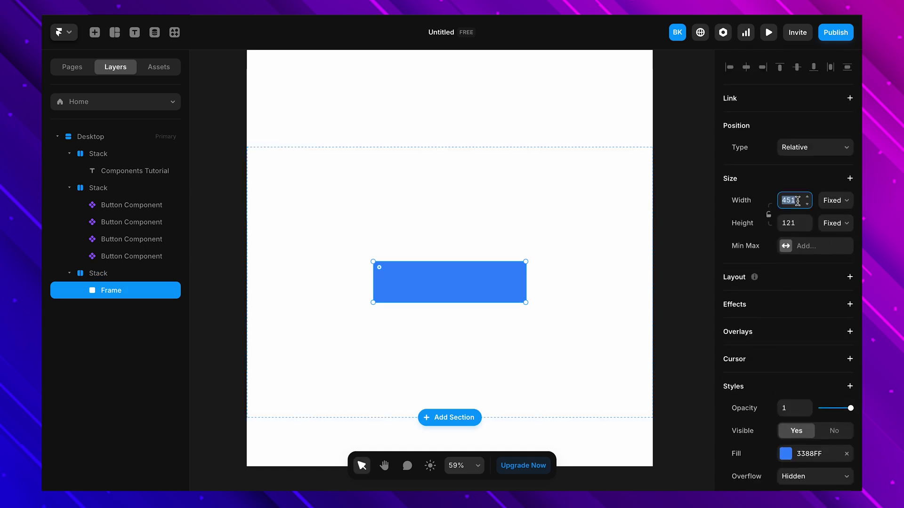
key(Tab)
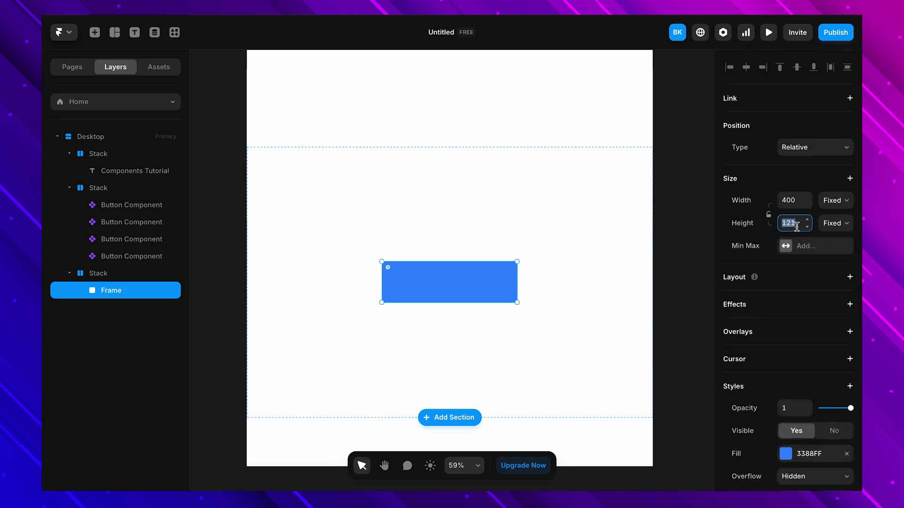
text(150)
key(Return)
Fill the frame light grey EDEDED and give it a corner radius of 15
scroll(777, 310, down, 3)
scroll(777, 310, down, 2)
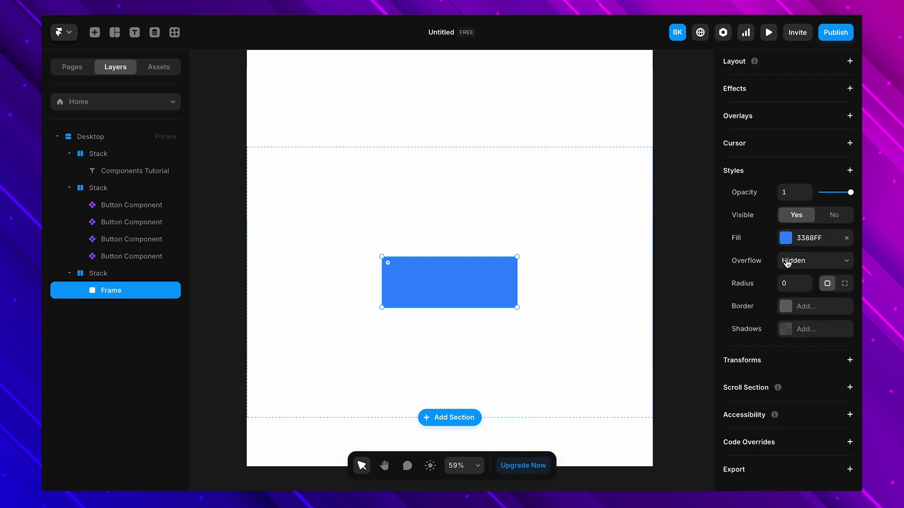
click(786, 237)
drag(579, 301, 544, 284)
click(785, 283)
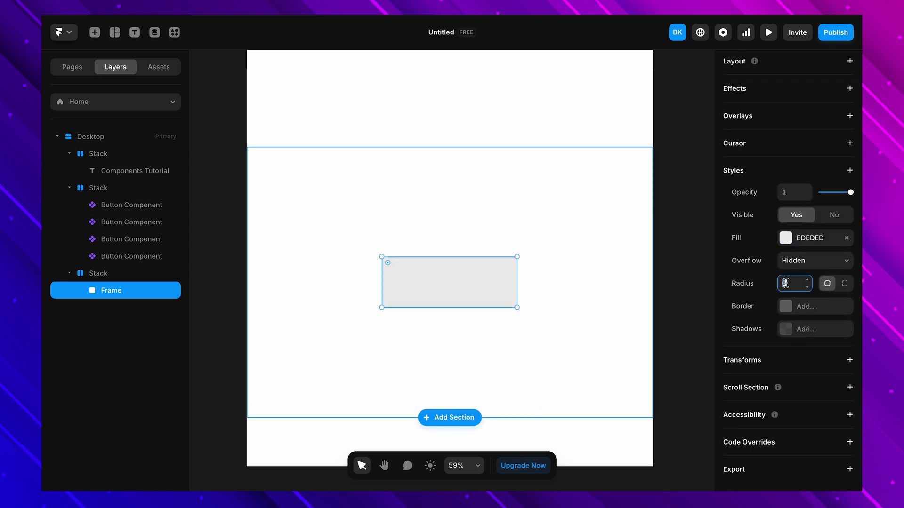
text(15)
Give the frame a horizontal stack layout
scroll(535, 283, up, 3)
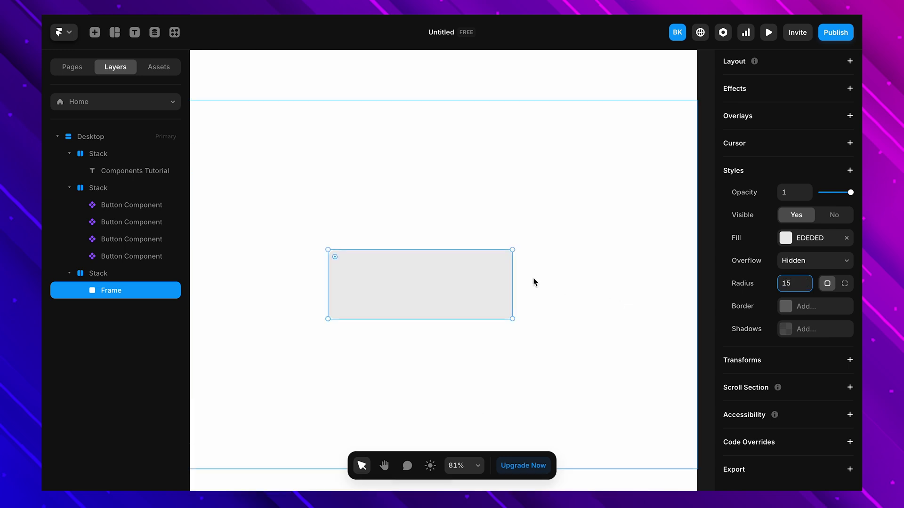
scroll(534, 282, down, 3)
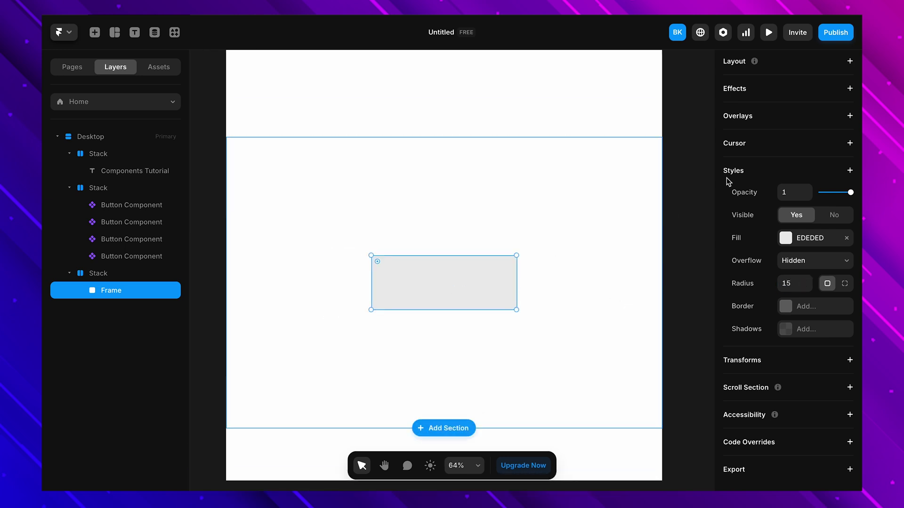
scroll(730, 177, up, 5)
click(849, 276)
scroll(758, 306, down, 1)
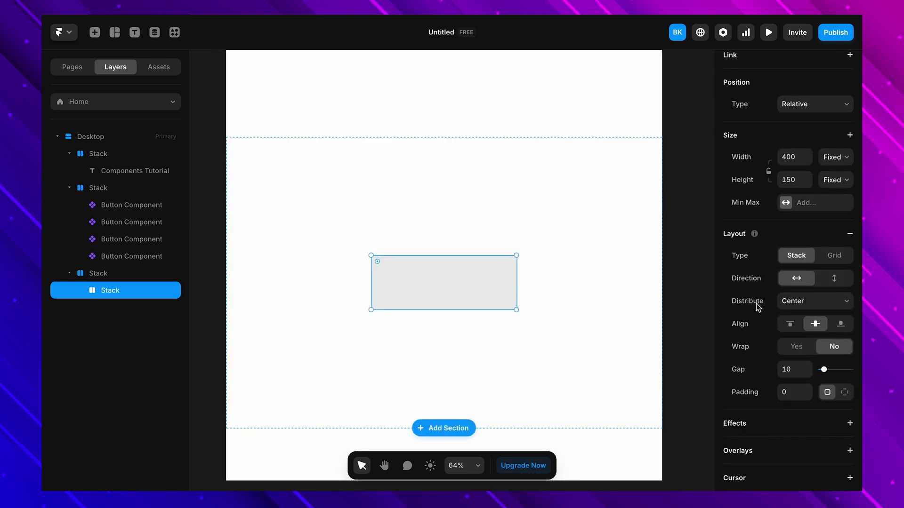
Draw an image placeholder and a stack side by side inside the card
key(f)
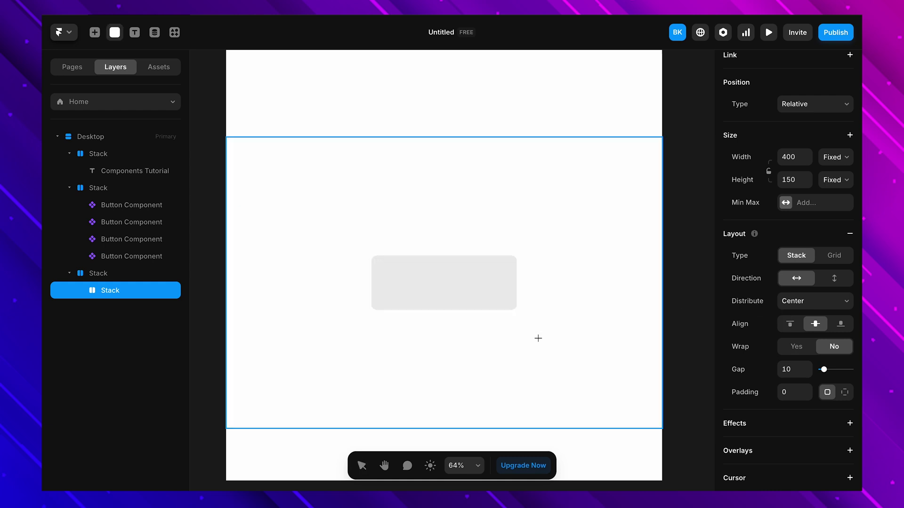
drag(379, 263, 438, 307)
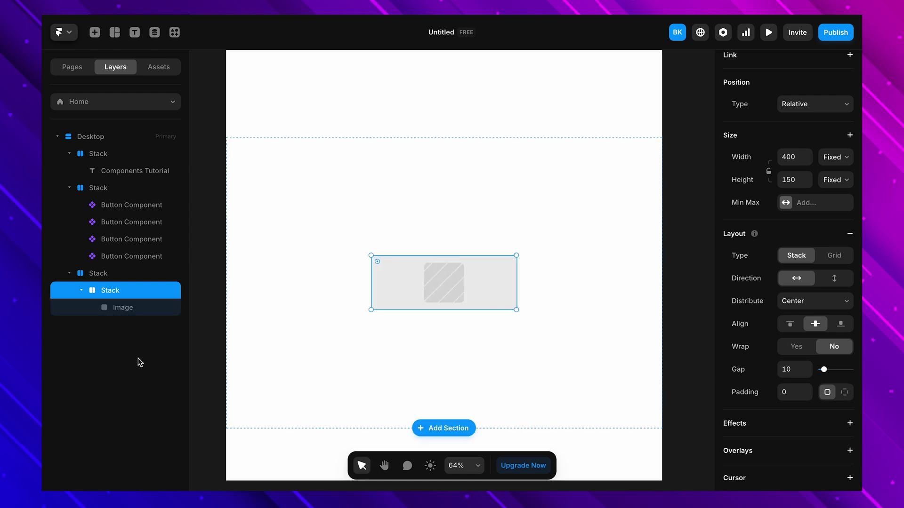
key(s)
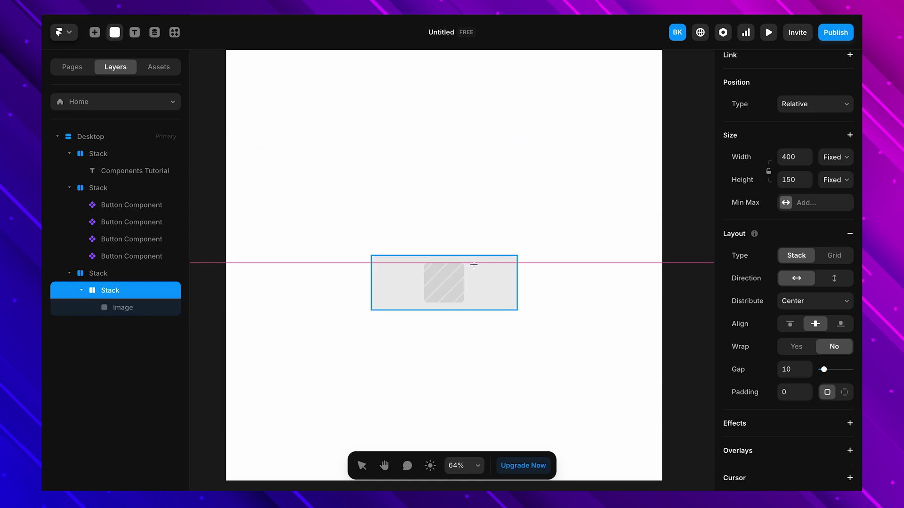
drag(472, 264, 518, 297)
Add the title text 'Niacinamide Face Cream' in the empty stack
key(t)
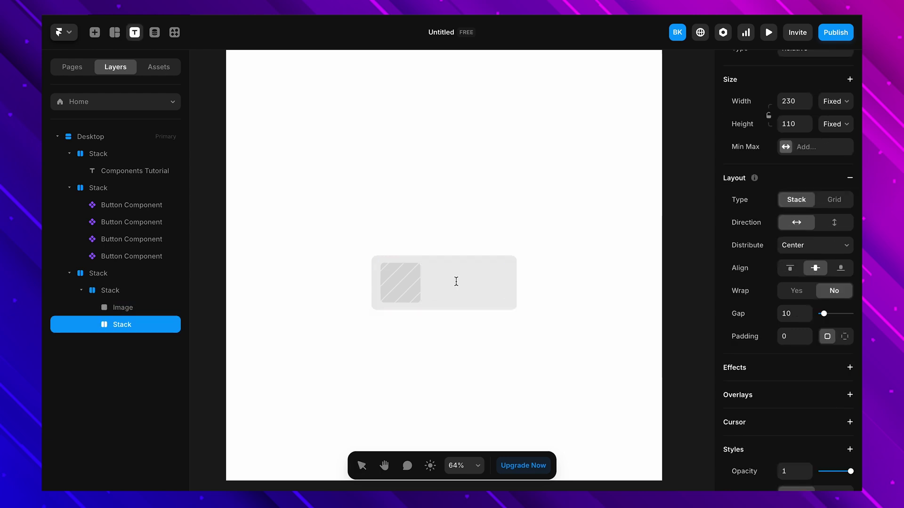
click(451, 280)
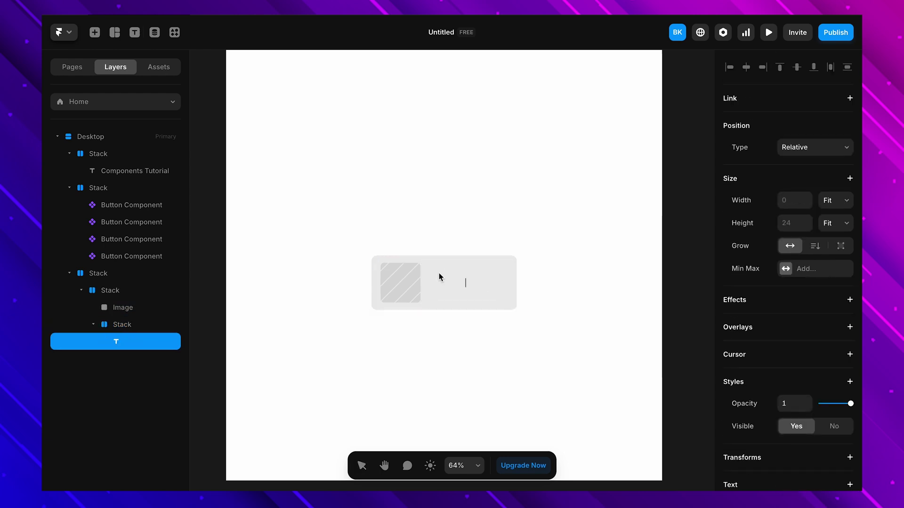
text(New Lauch)
key(BackSpace)
key(BackSpace)
key(BackSpace)
key(BackSpace)
key(BackSpace)
key(BackSpace)
key(BackSpace)
key(BackSpace)
key(BackSpace)
text(Niacinamide)
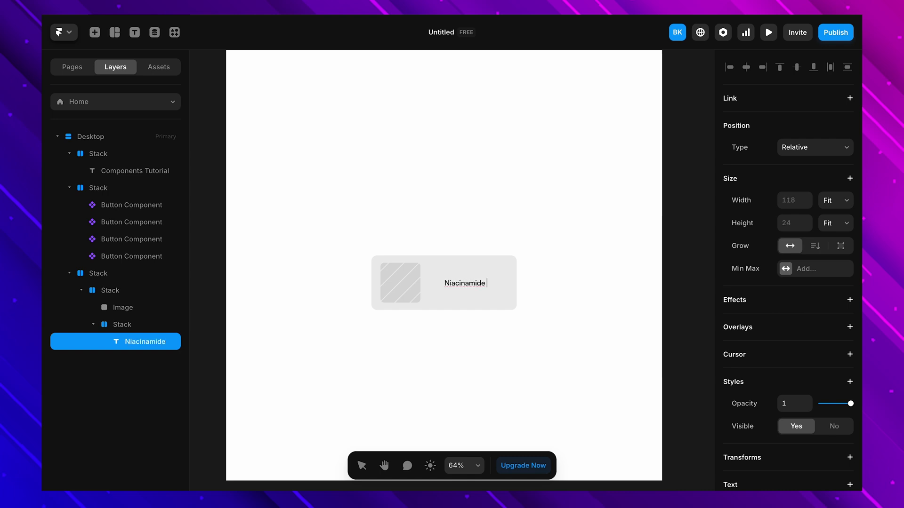
text( Face Cream)
key(Escape)
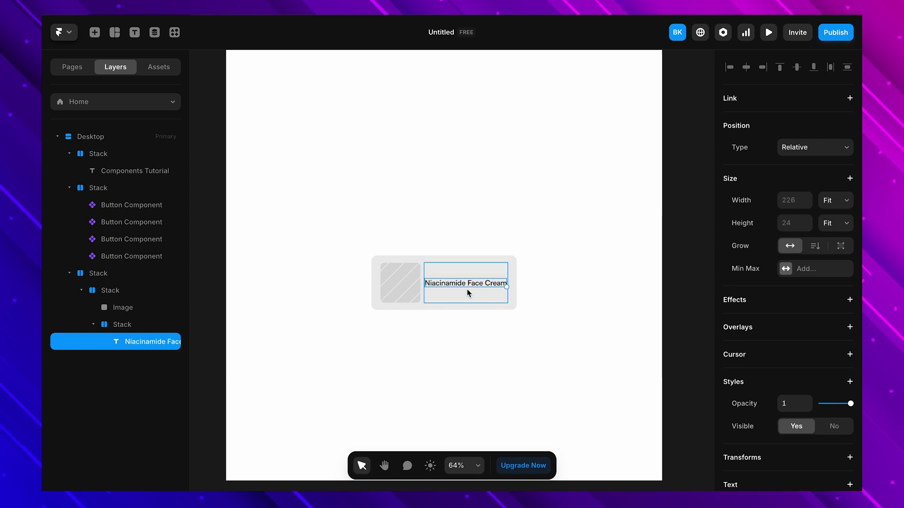
Paste the Learn More button under the title, left-align both, and widen the card's gap
key(ctrl+v)
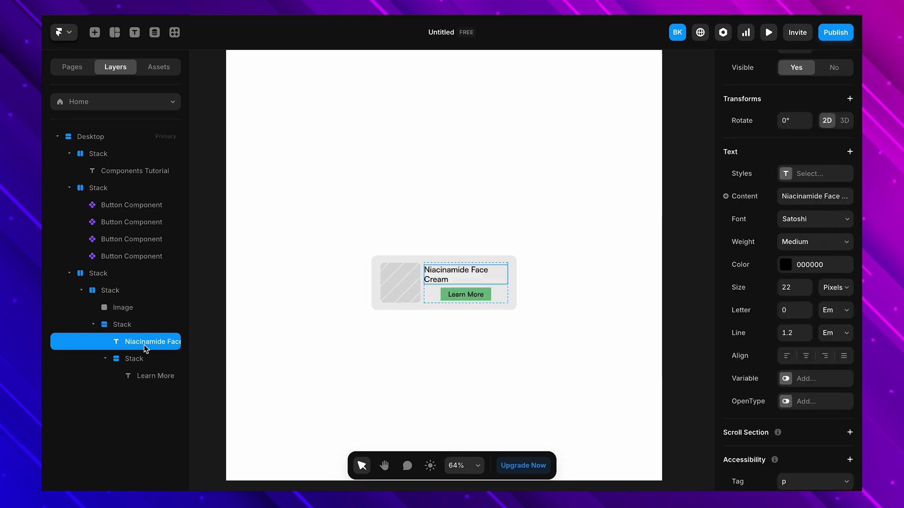
click(121, 324)
click(790, 268)
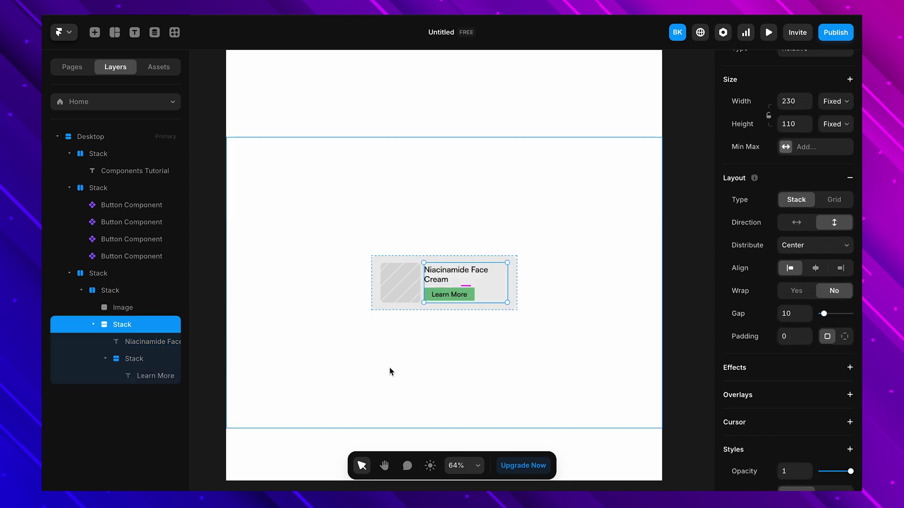
click(129, 291)
click(808, 367)
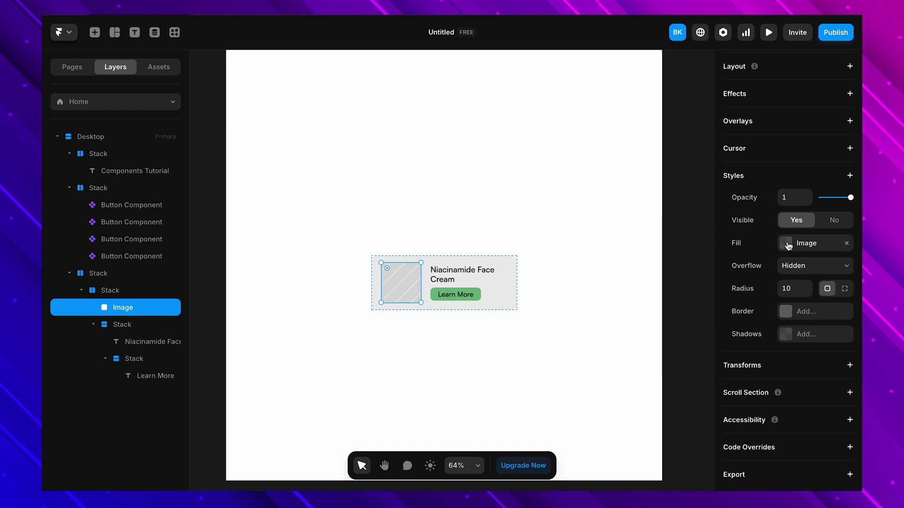
click(806, 243)
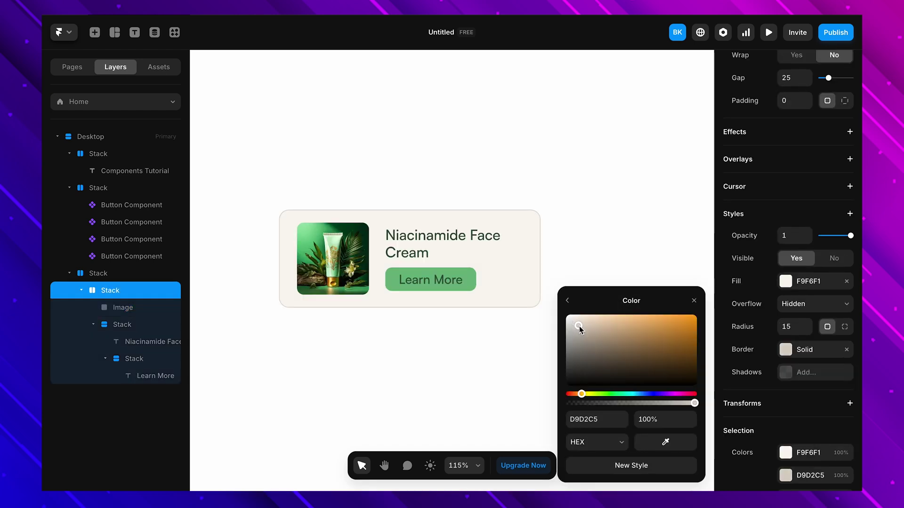
click(470, 340)
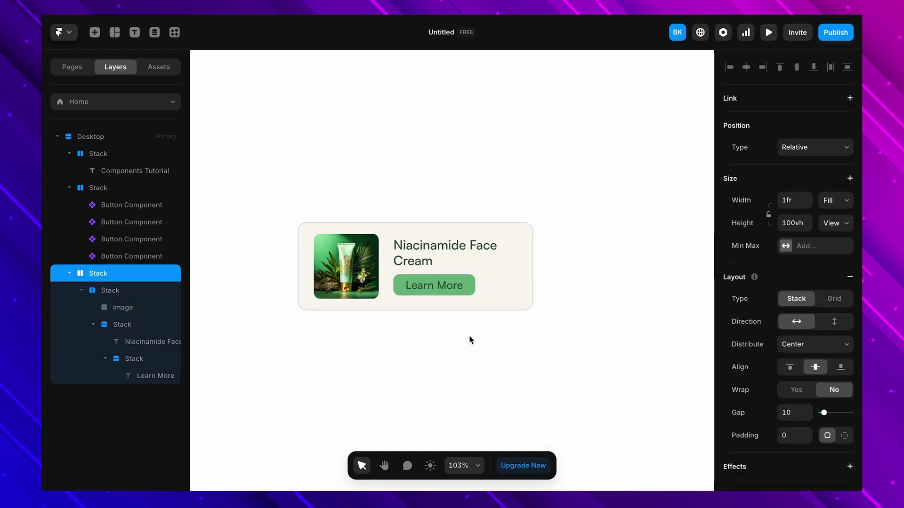
Create a component named 'card' and link its Variant 1 to Variant 2 with an interaction
right_click(97, 290)
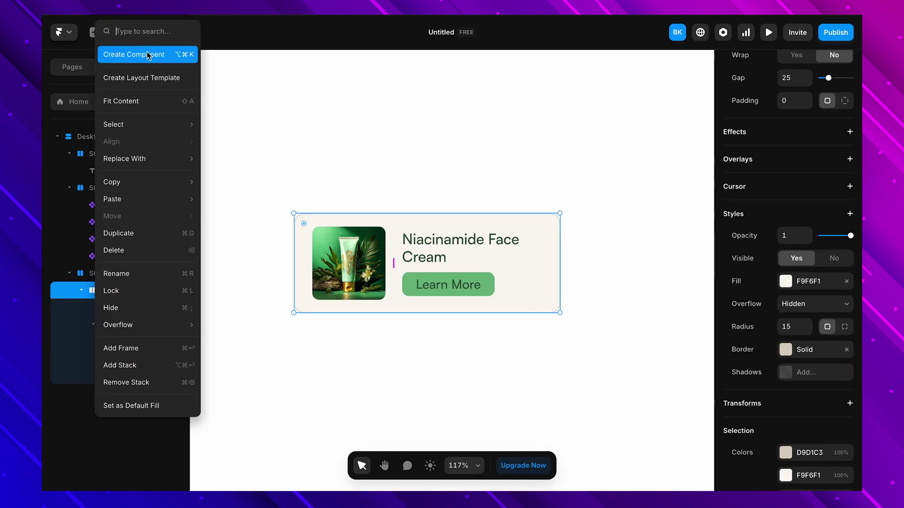
click(147, 56)
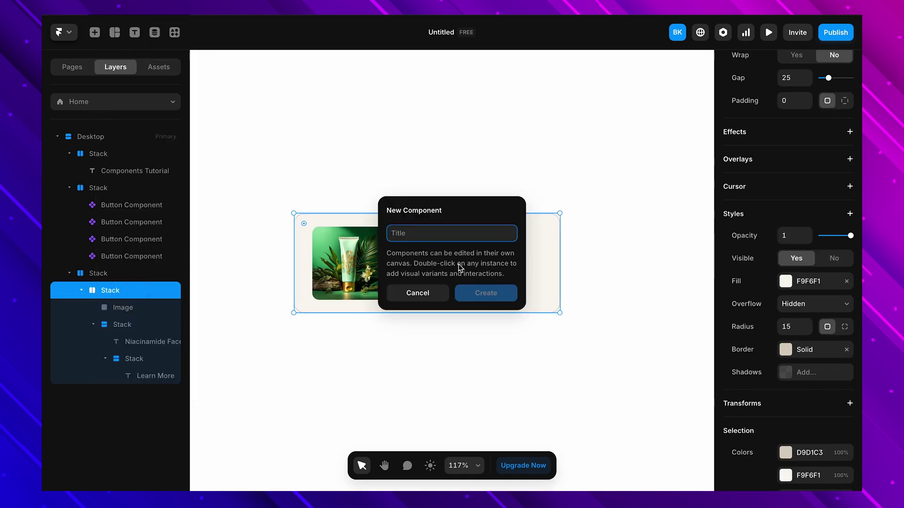
text(card)
key(Return)
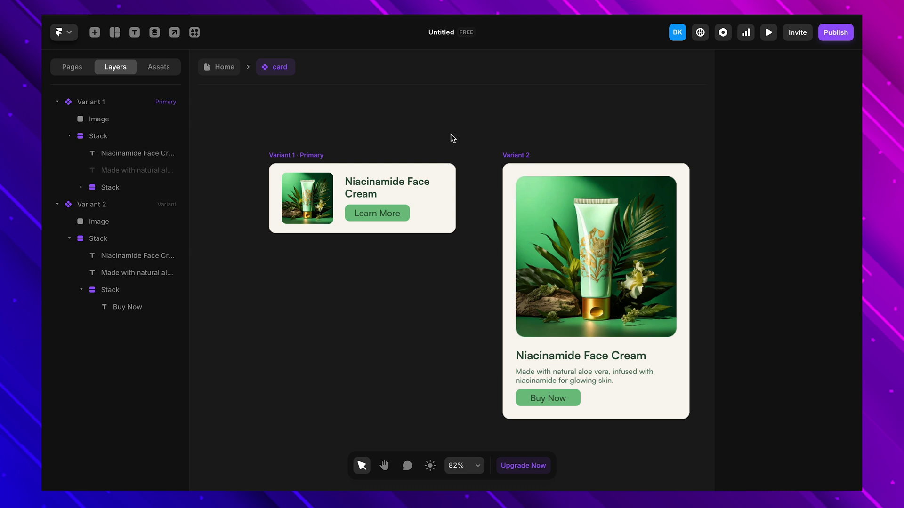
click(301, 156)
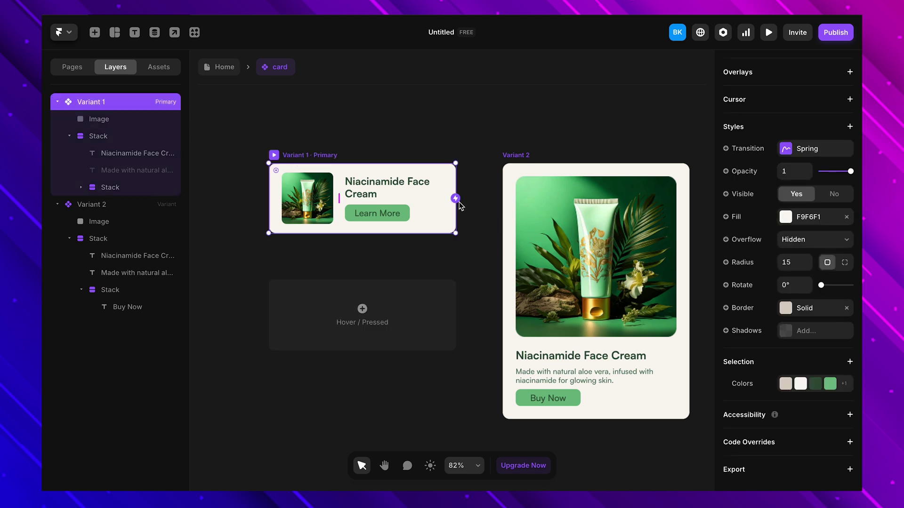
drag(455, 198, 501, 291)
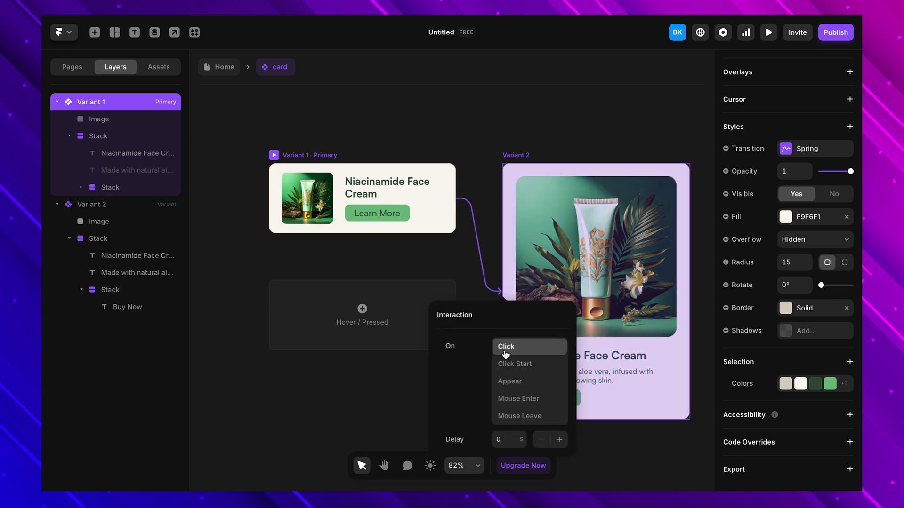
Set the card's click interaction to cycle between variants
click(506, 347)
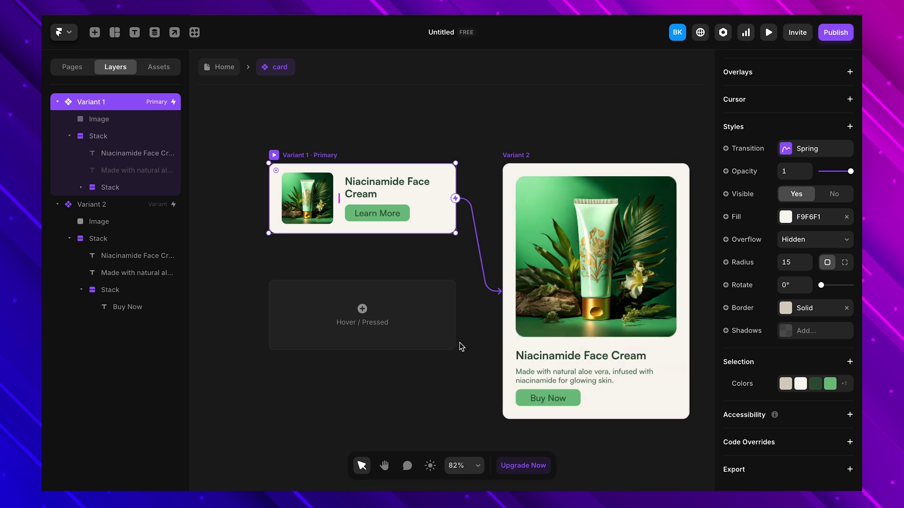
scroll(768, 136, up, 10)
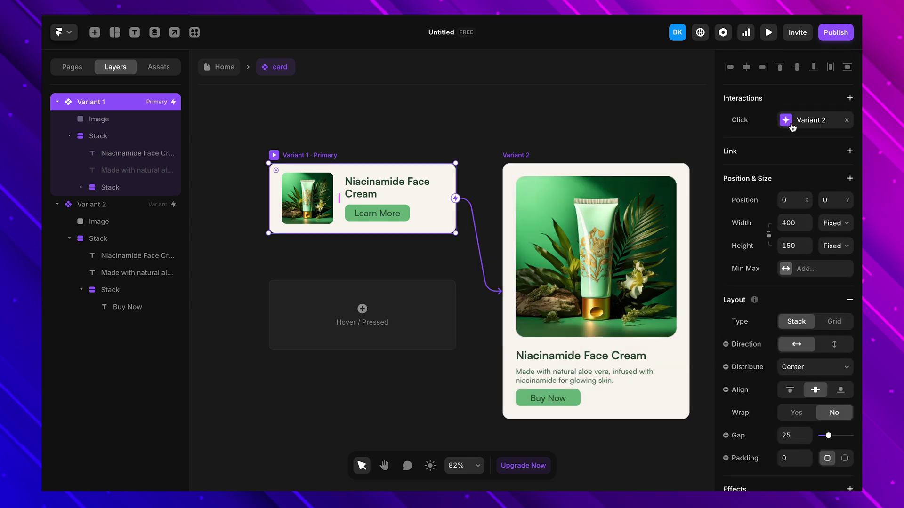
click(790, 124)
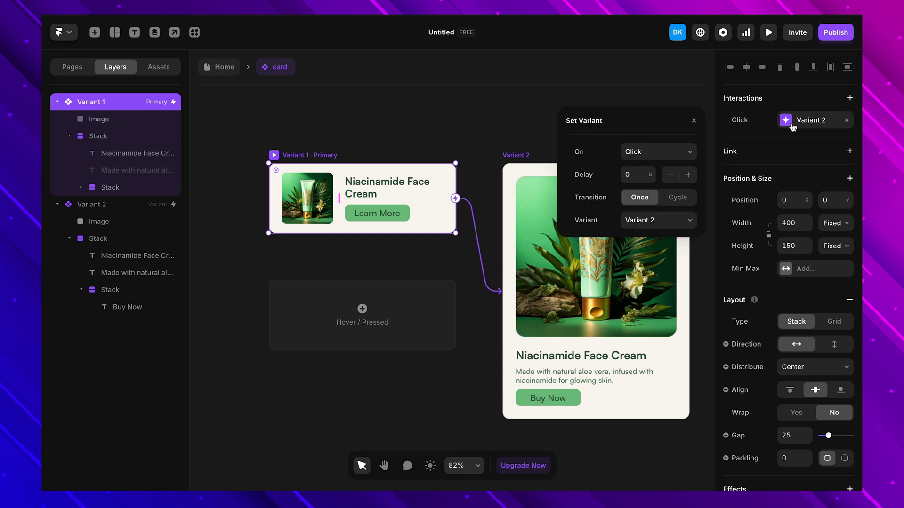
click(680, 197)
click(564, 109)
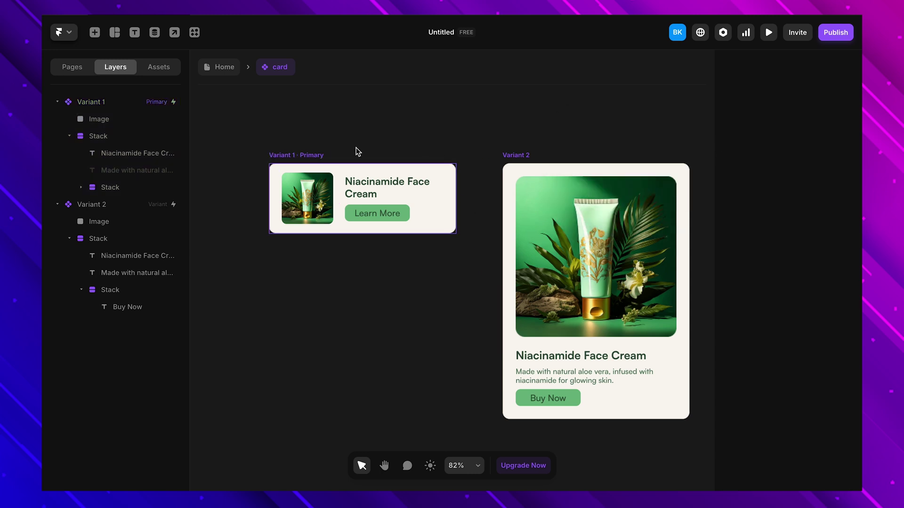
Lengthen Variant 1's spring transition to 0.5 seconds and turn on preview
click(306, 156)
scroll(813, 293, down, 10)
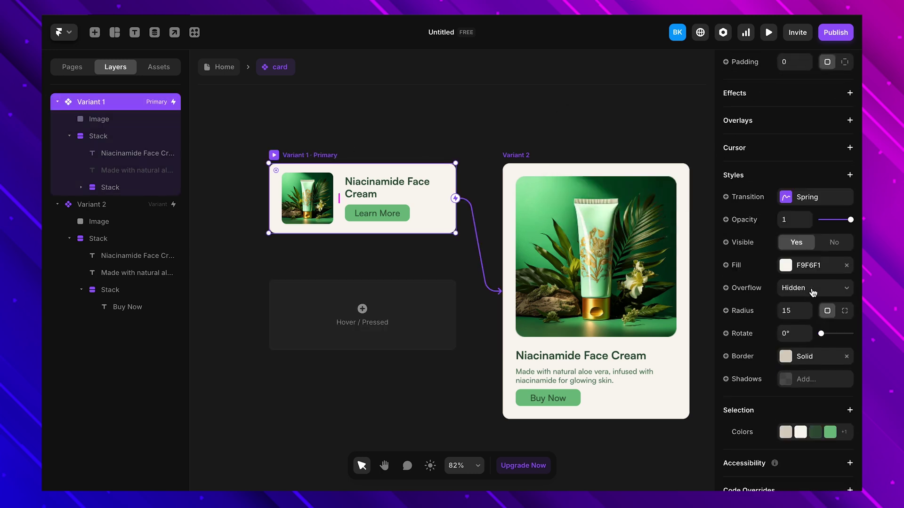
click(786, 149)
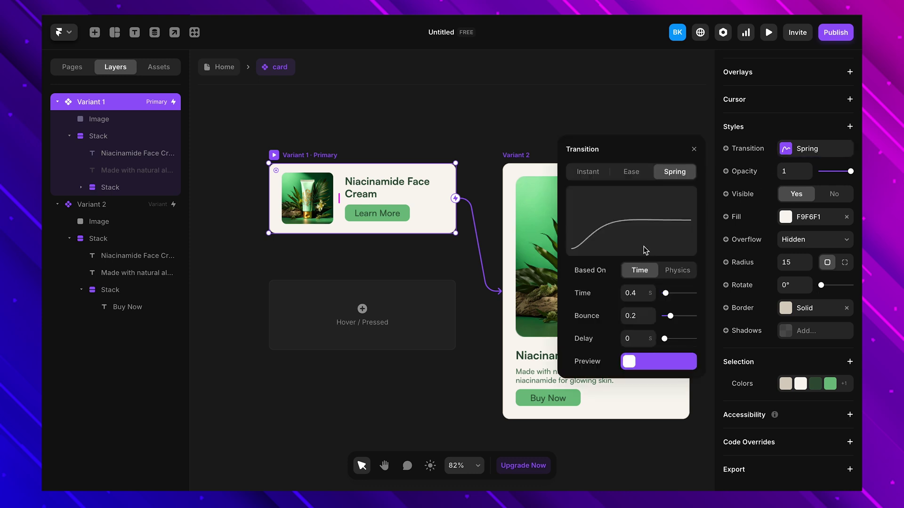
click(651, 290)
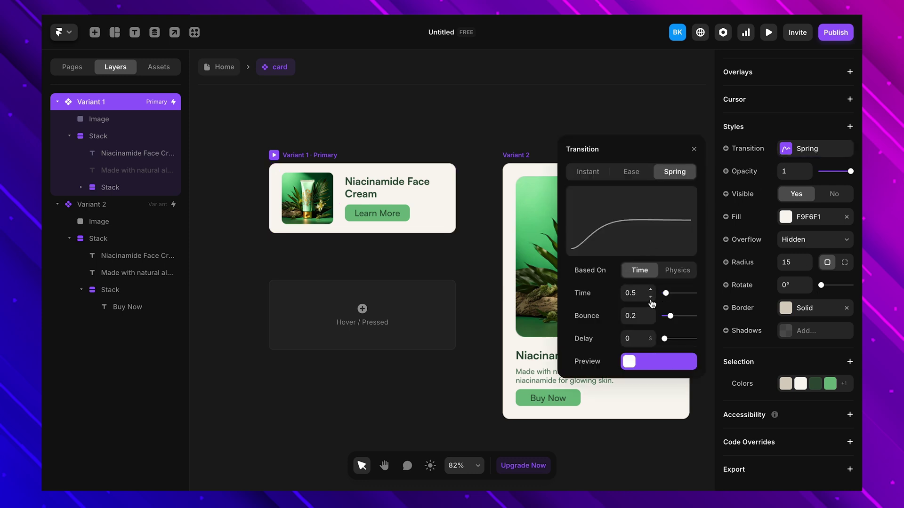
click(636, 361)
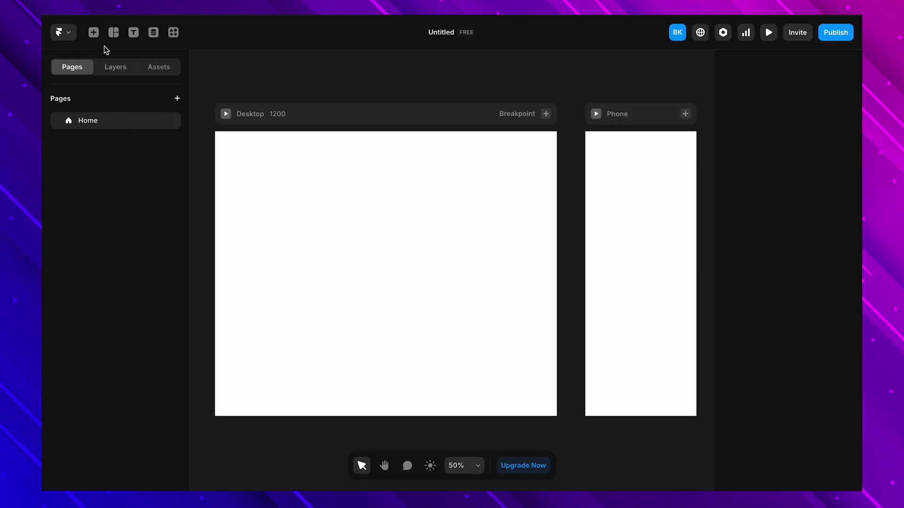
Place the Dark navigation template at the top of the Desktop page
click(96, 33)
mouse_move(118, 180)
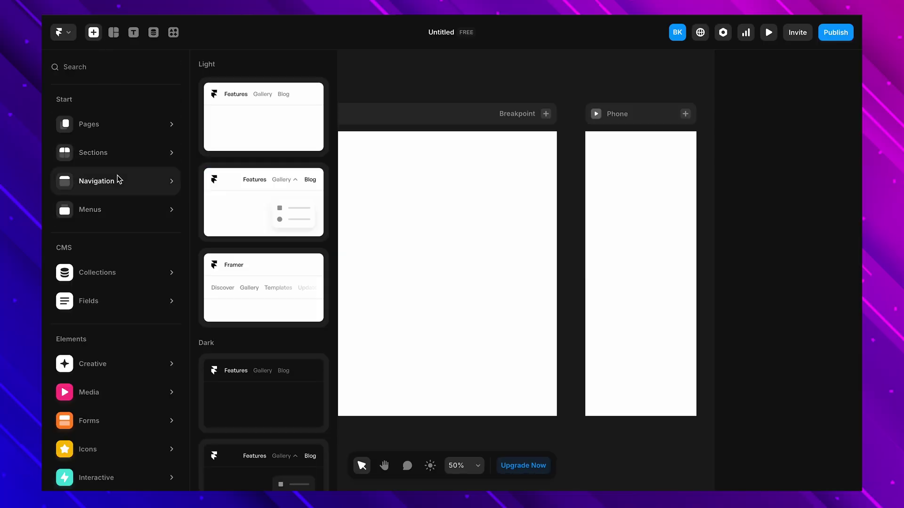
scroll(238, 348, down, 3)
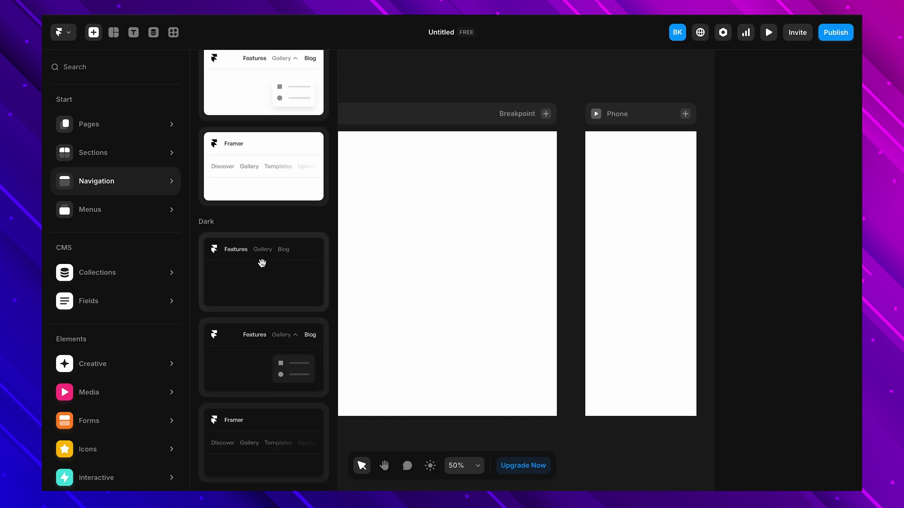
drag(260, 262, 389, 147)
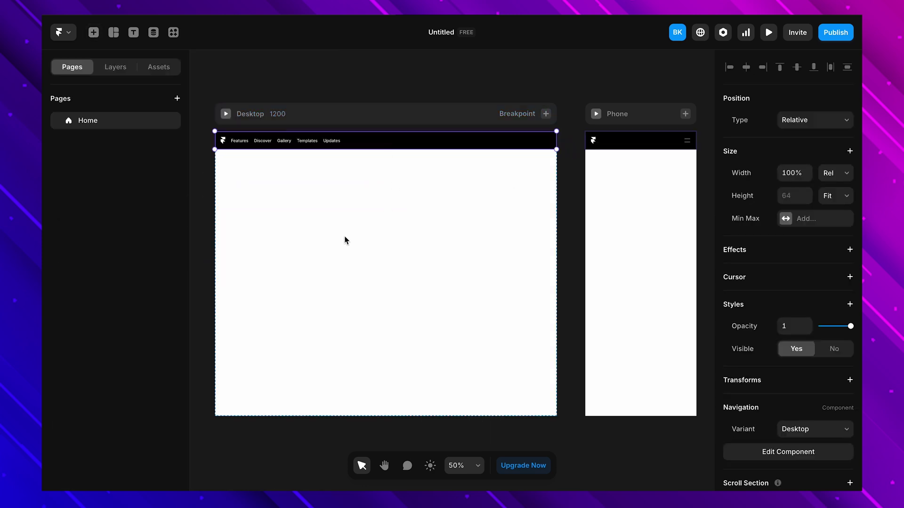
scroll(345, 241, up, 2)
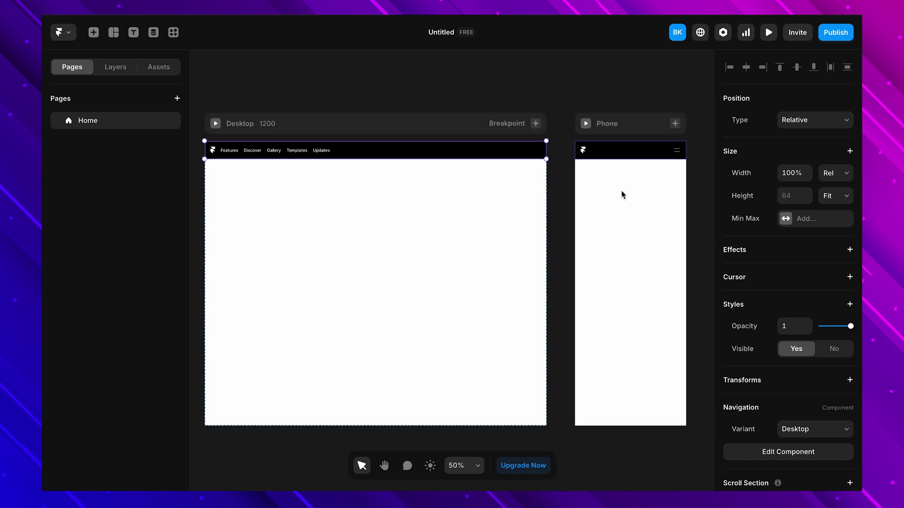
Open the navigation component and zoom out to see all its variants
double_click(321, 154)
key(shift+1)
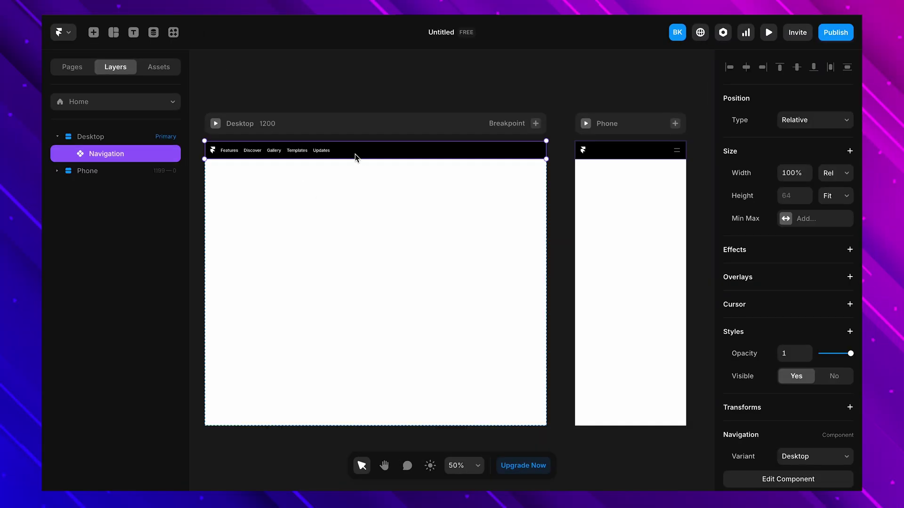
scroll(818, 386, down, 2)
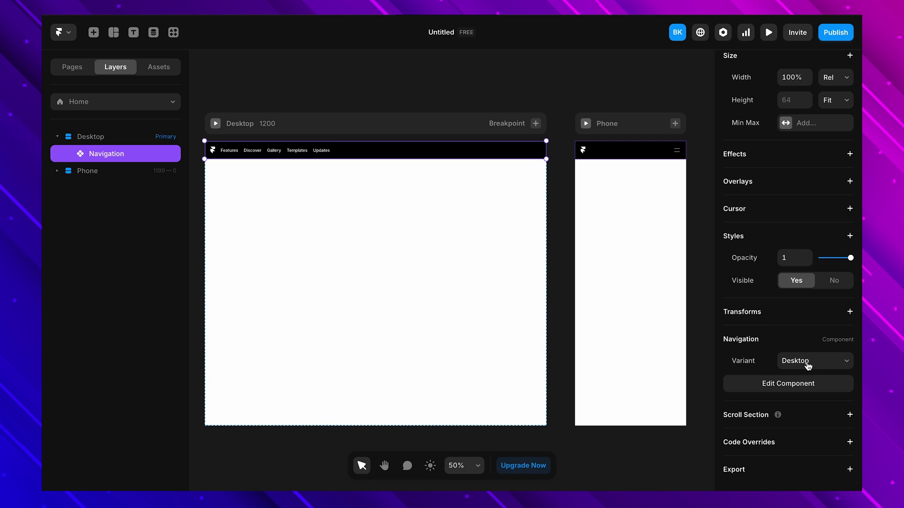
Check the Phone navigation bar, then preview the page narrowed to phone width
click(615, 156)
scroll(817, 374, down, 2)
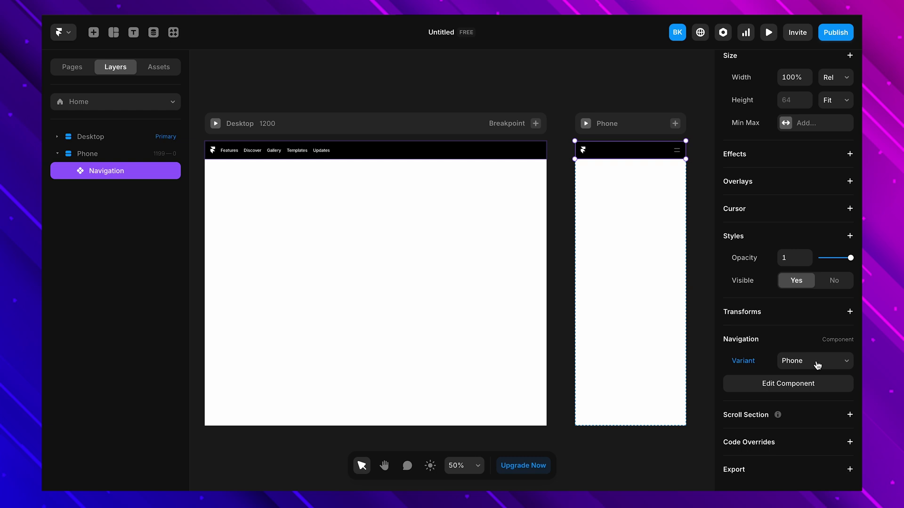
click(215, 123)
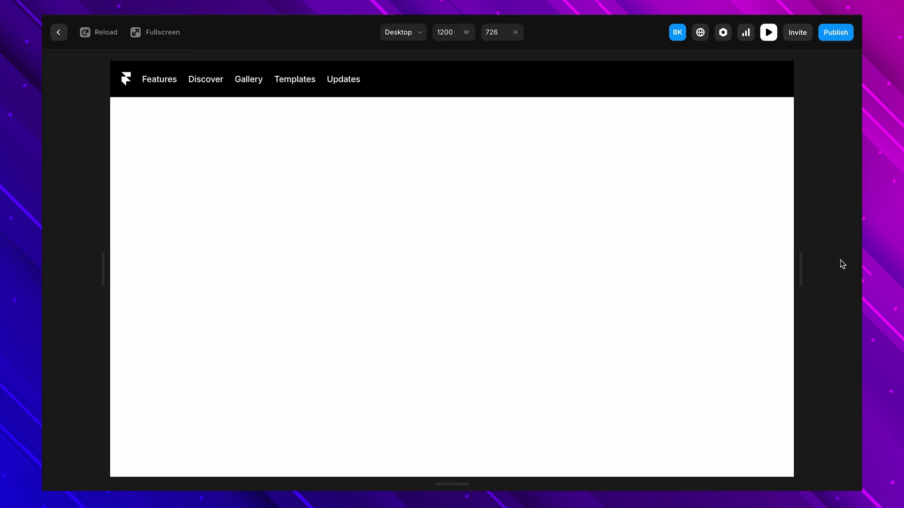
drag(804, 265, 530, 255)
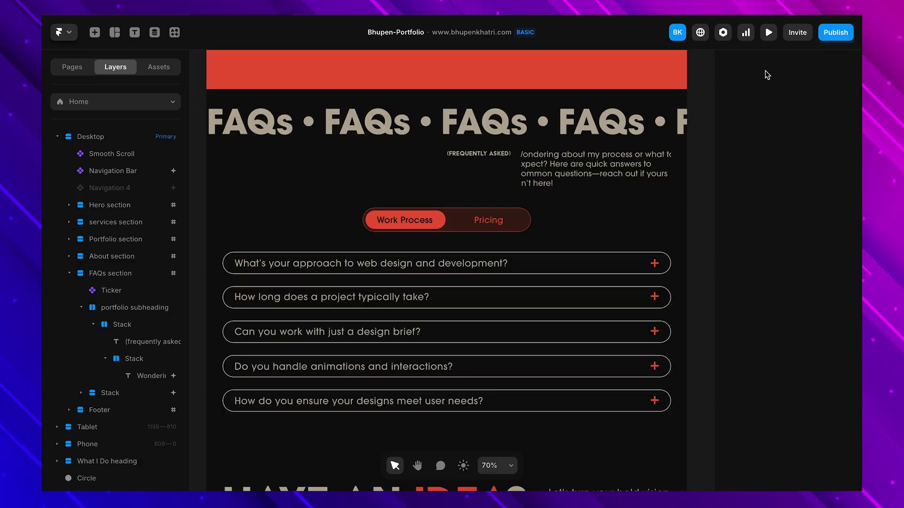
Preview the portfolio site at phone size
click(769, 34)
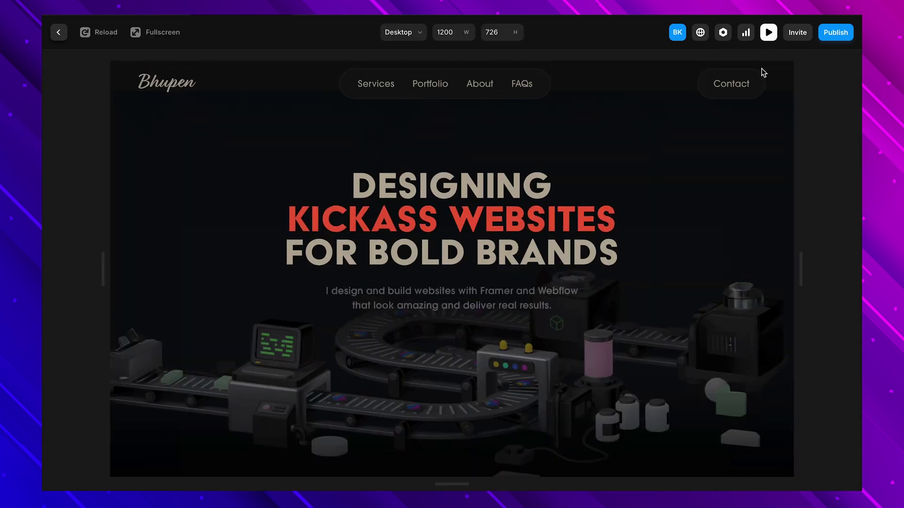
click(400, 33)
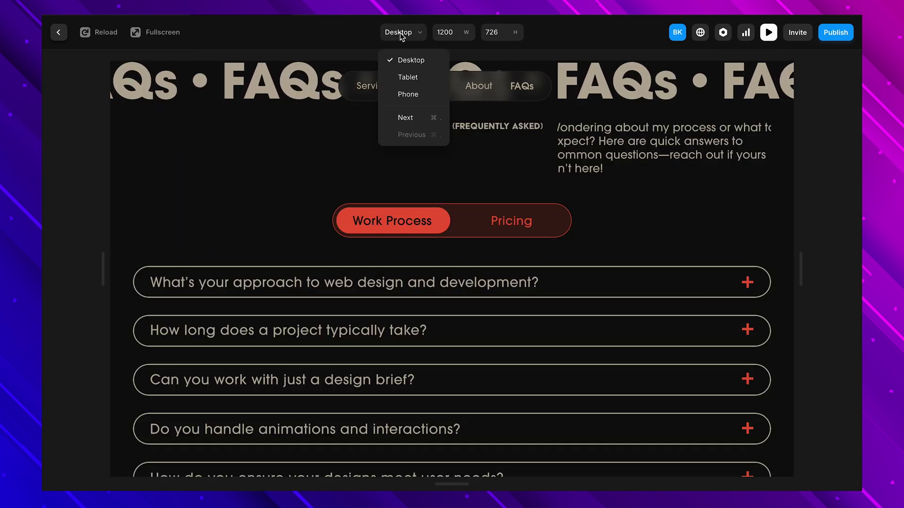
click(408, 95)
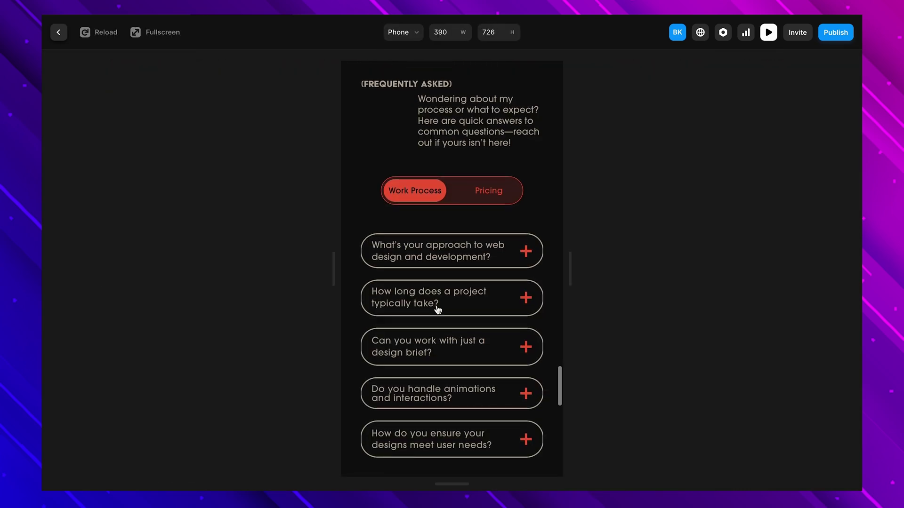
Switch the preview to tablet size and scroll through the FAQ section
click(411, 41)
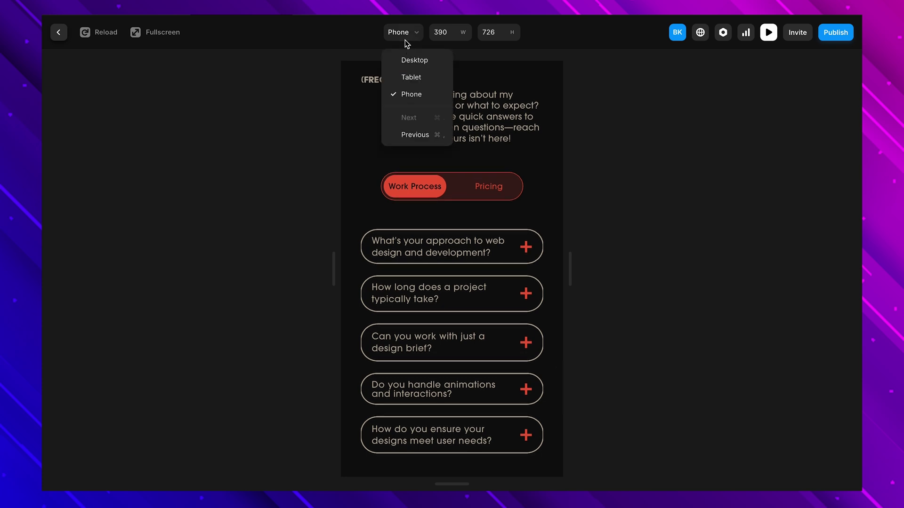
click(404, 38)
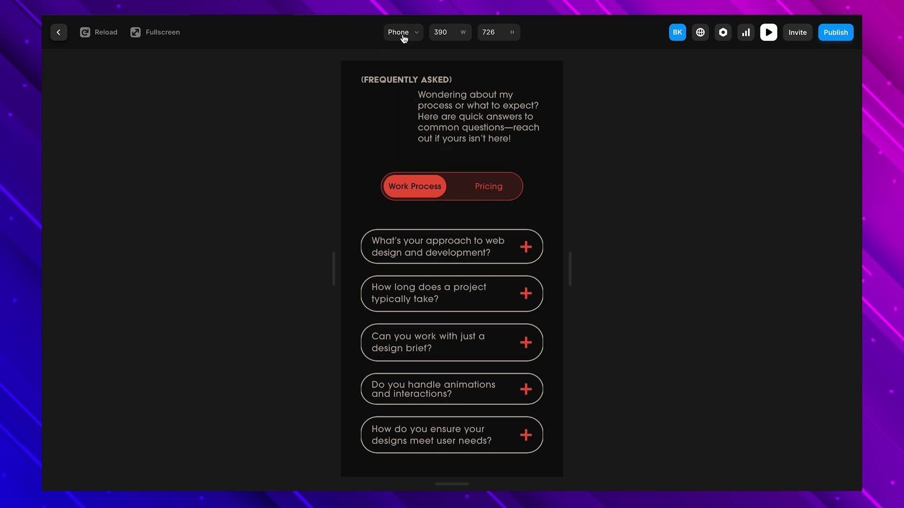
click(404, 38)
click(413, 83)
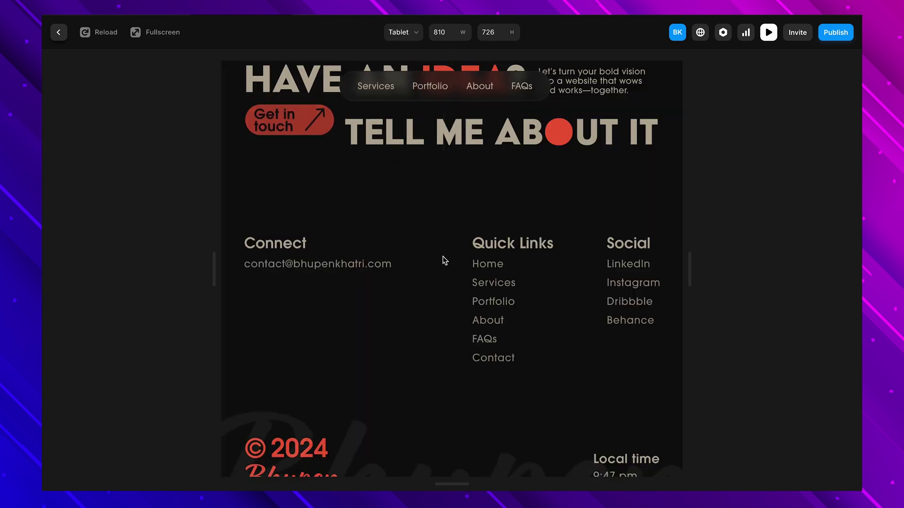
scroll(443, 257, up, 10)
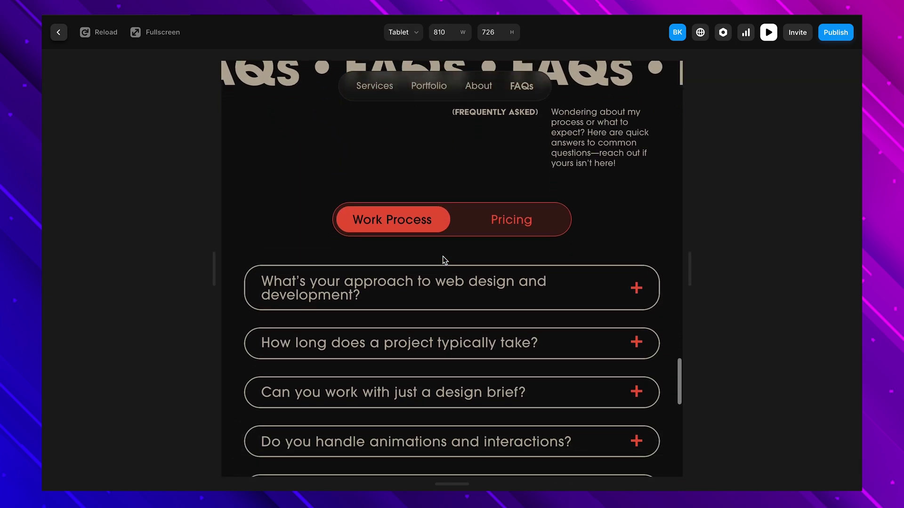
scroll(443, 256, down, 2)
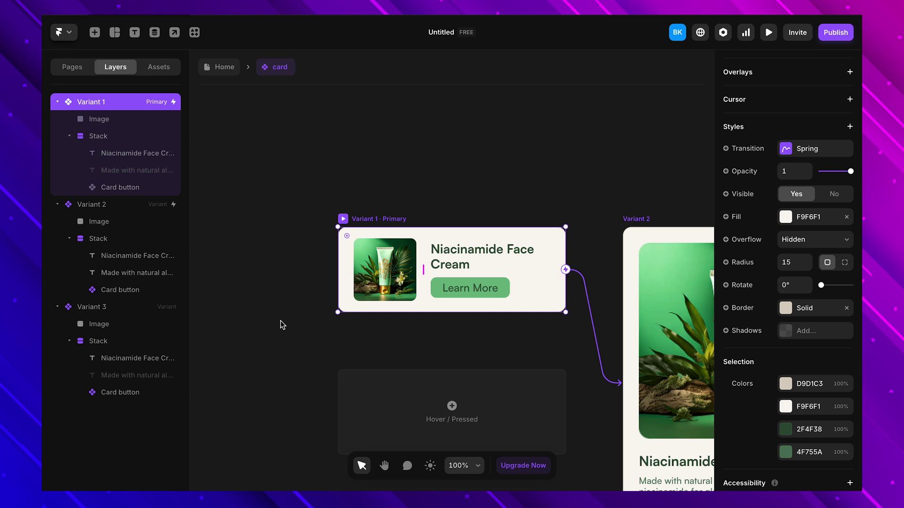
Open the Card button component to view its Learn More and Buy Now variants, then exit
click(473, 292)
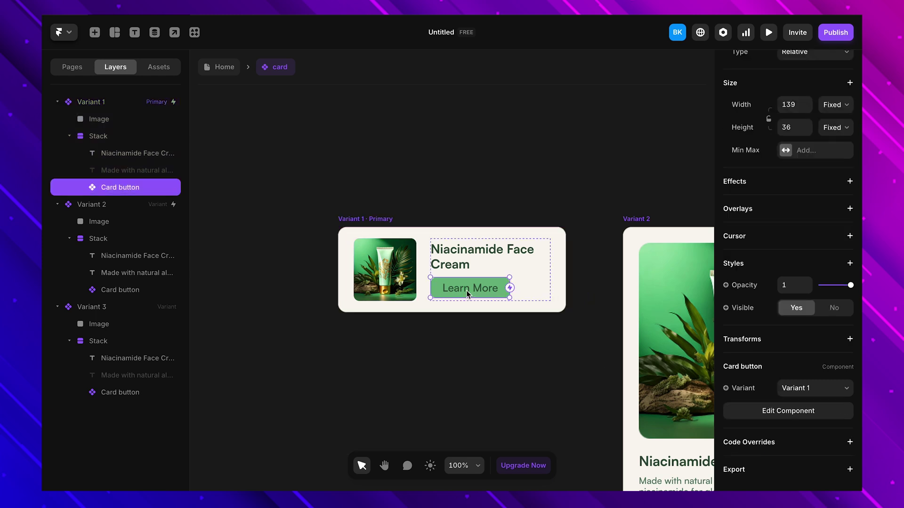
double_click(473, 291)
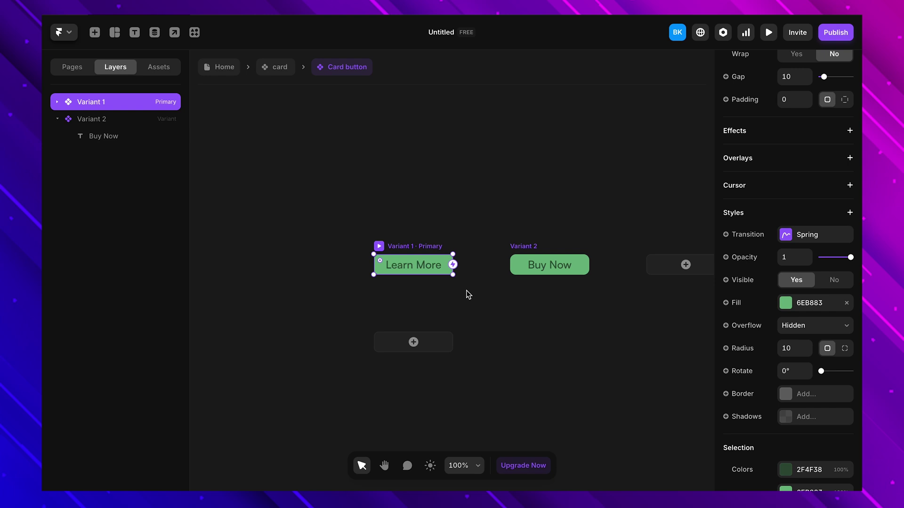
key(Escape)
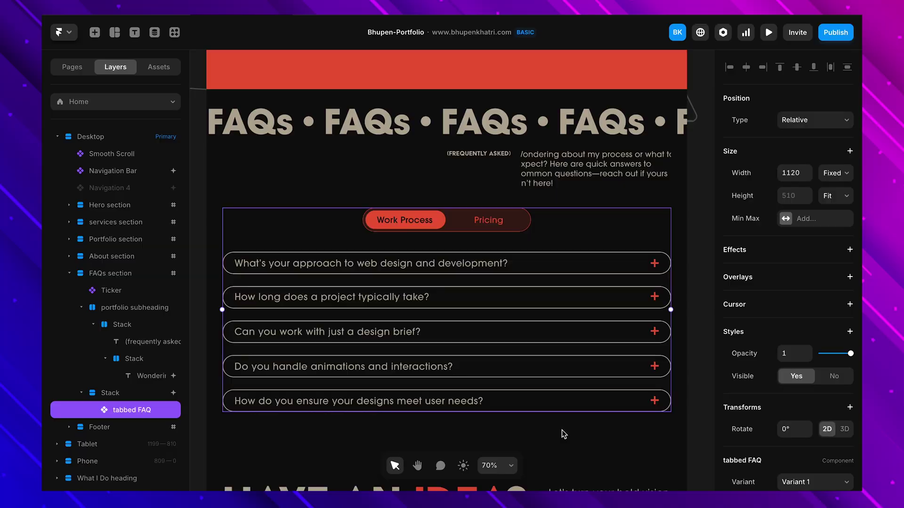
Open the tabbed FAQ component and pan across Variants 1–8 and the Pricing tab frames
double_click(555, 240)
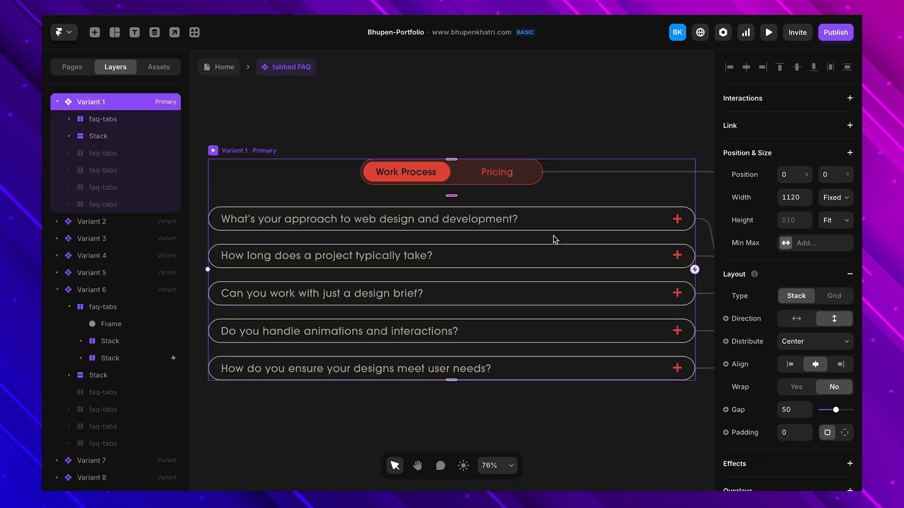
scroll(541, 226, down, 5)
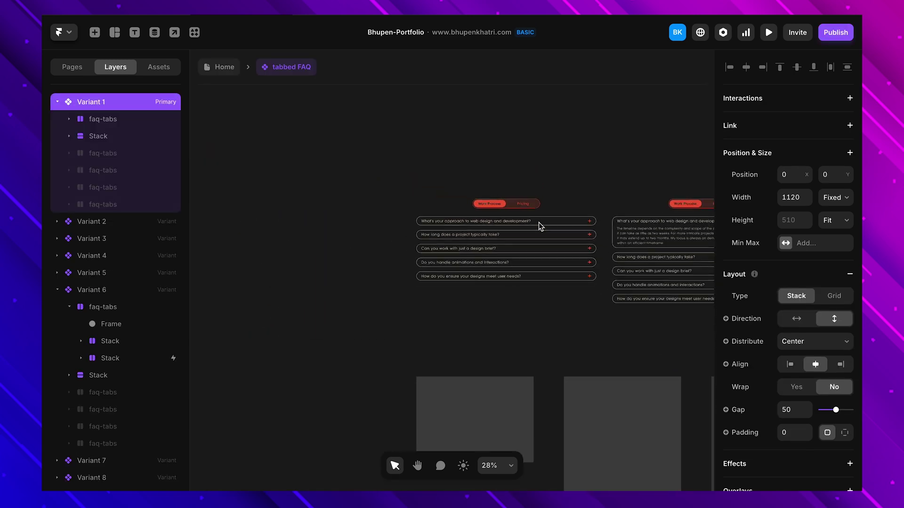
scroll(530, 332, right, 5)
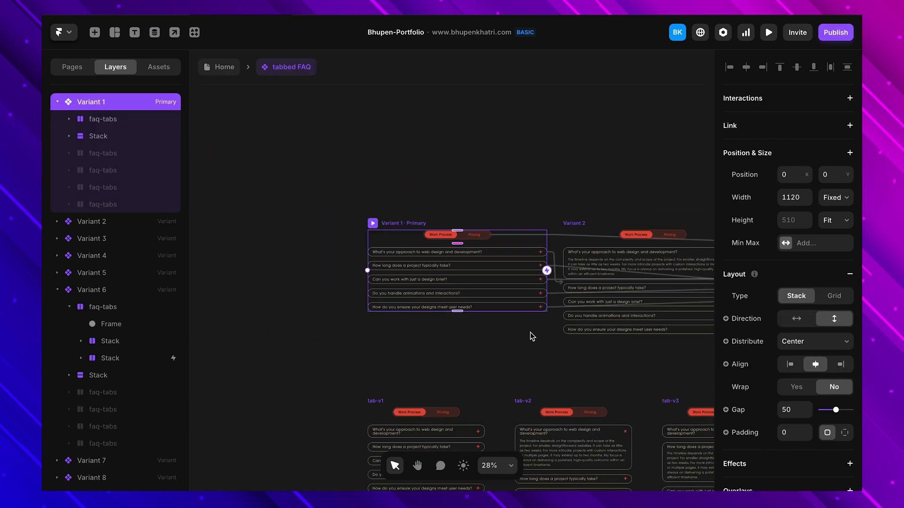
scroll(532, 335, right, 10)
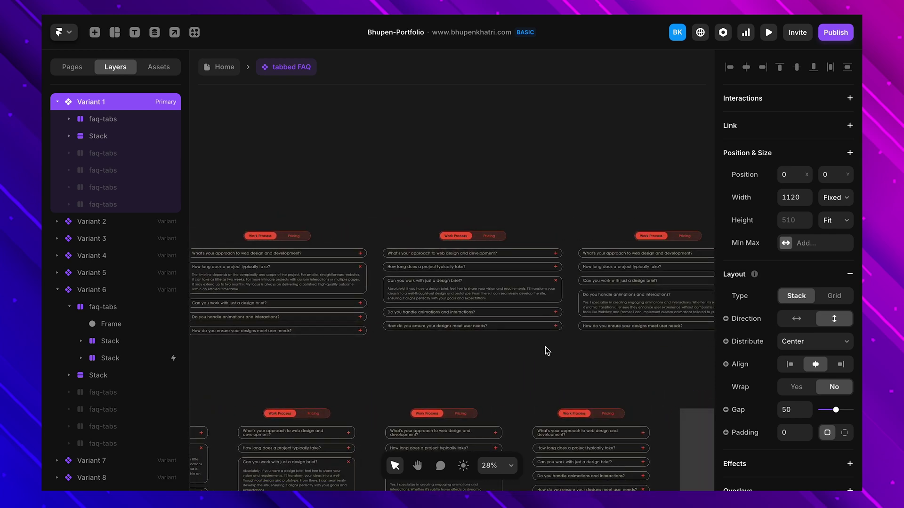
scroll(586, 354, up, 4)
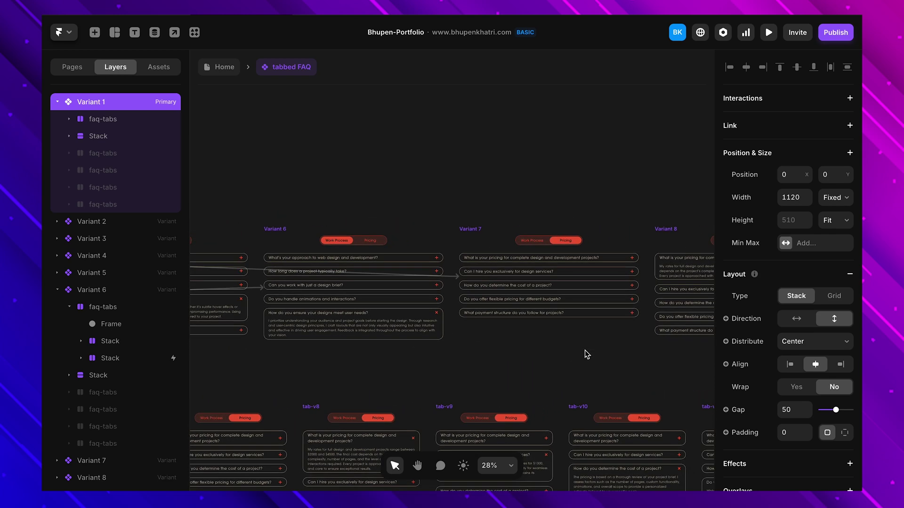